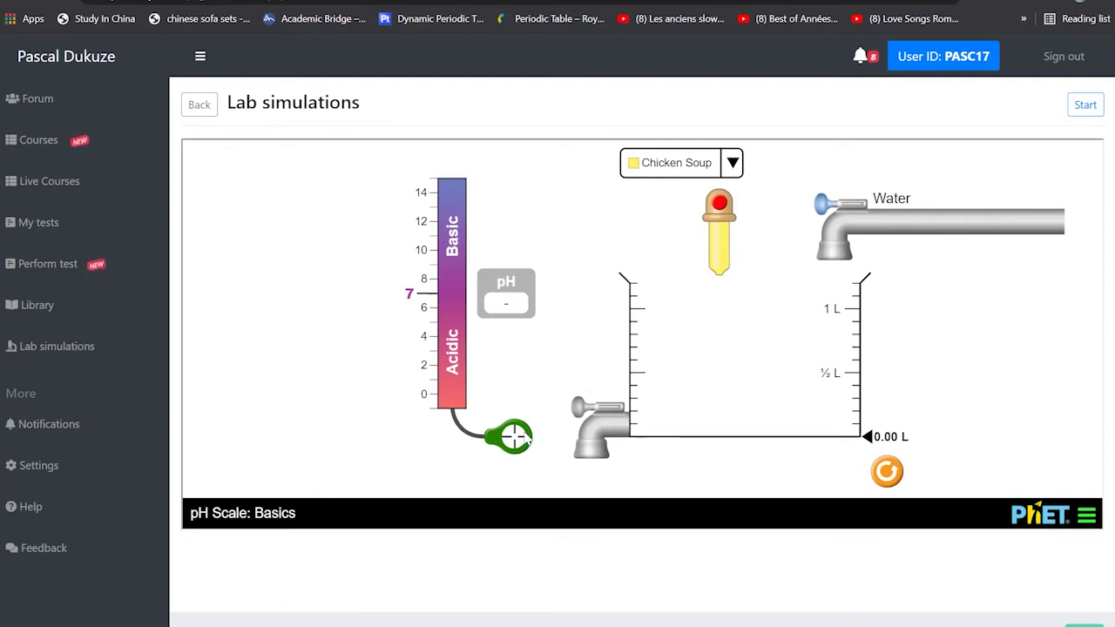
Dispense about 0.26 L of chicken soup into the empty beaker and immerse the pH probe in it
{"action": "left_click_drag", "start_coordinate": [514, 438], "coordinate": [704, 411]}
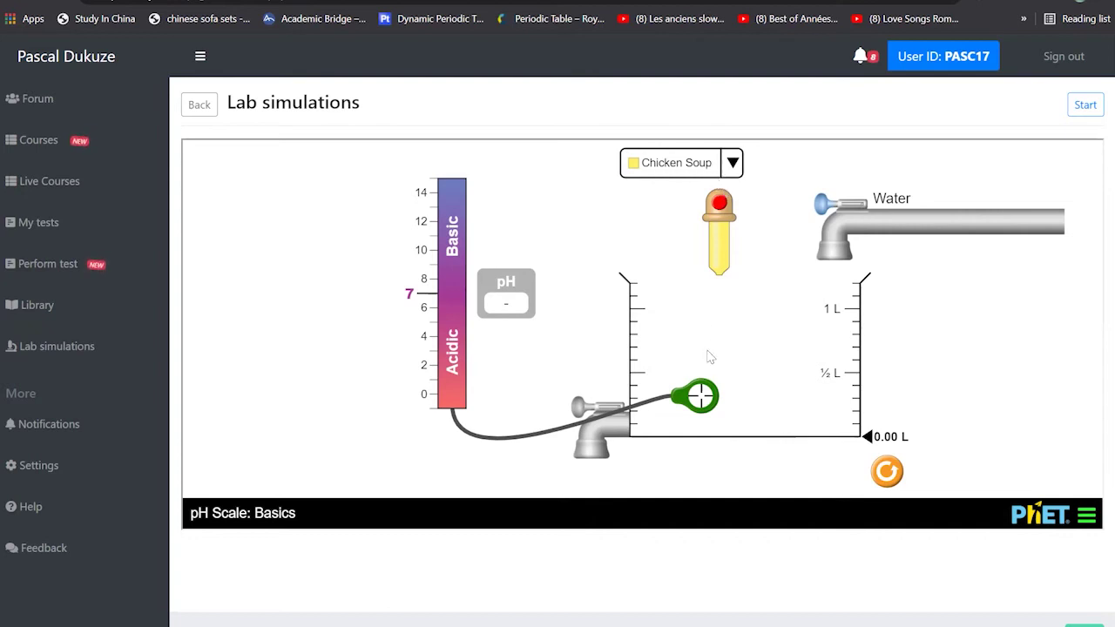
{"action": "left_click_drag", "start_coordinate": [699, 397], "coordinate": [584, 357]}
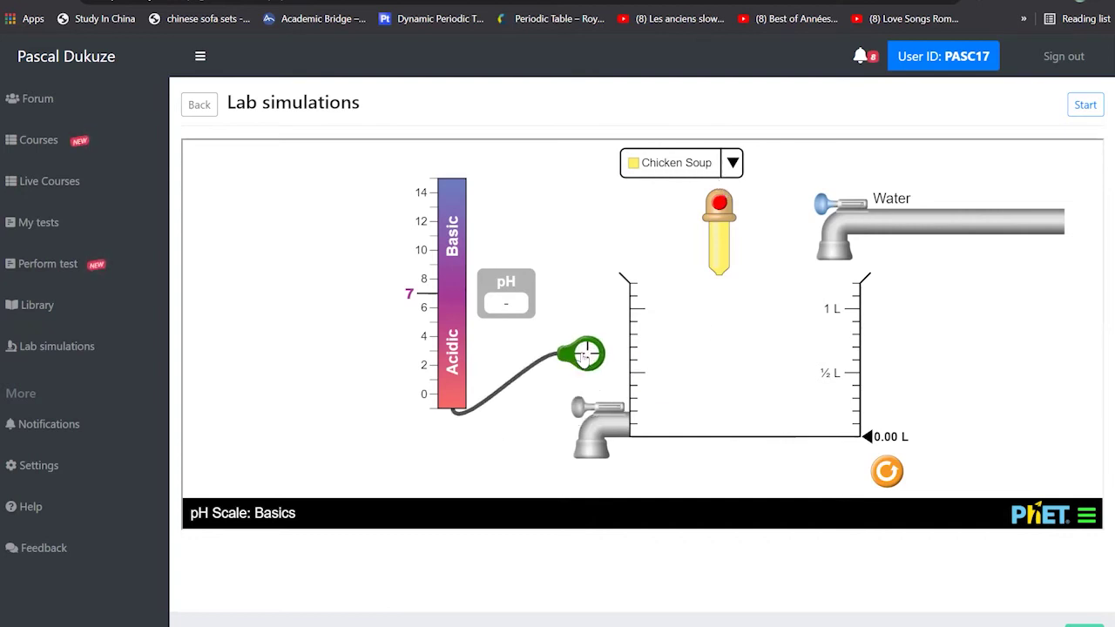
{"action": "left_click", "coordinate": [718, 203]}
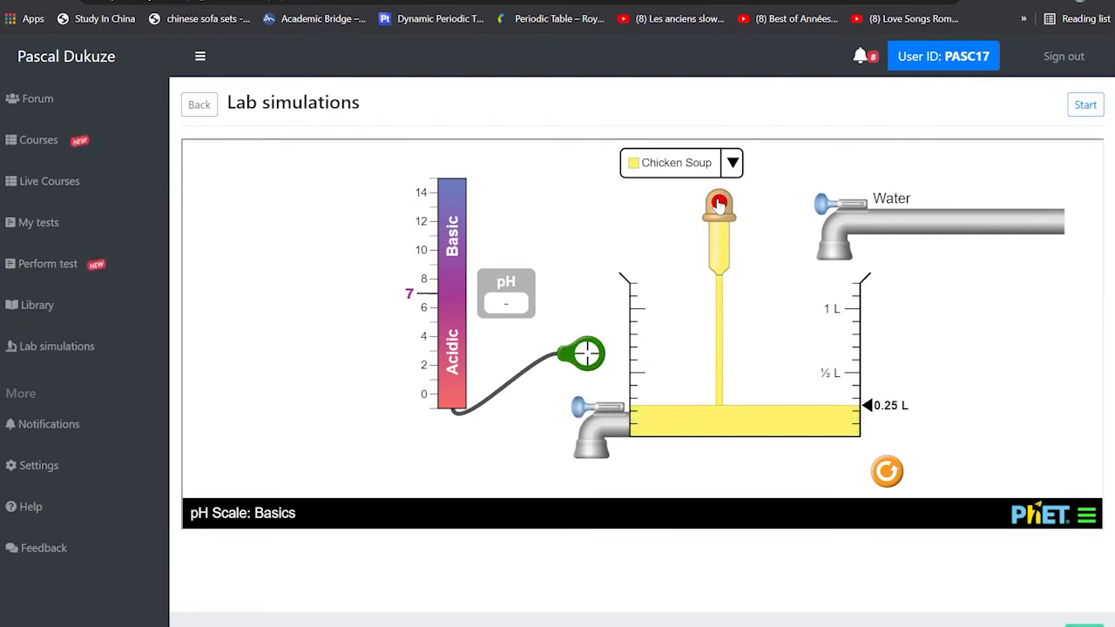
{"action": "left_click", "coordinate": [718, 203]}
{"action": "left_click_drag", "start_coordinate": [586, 356], "coordinate": [678, 422]}
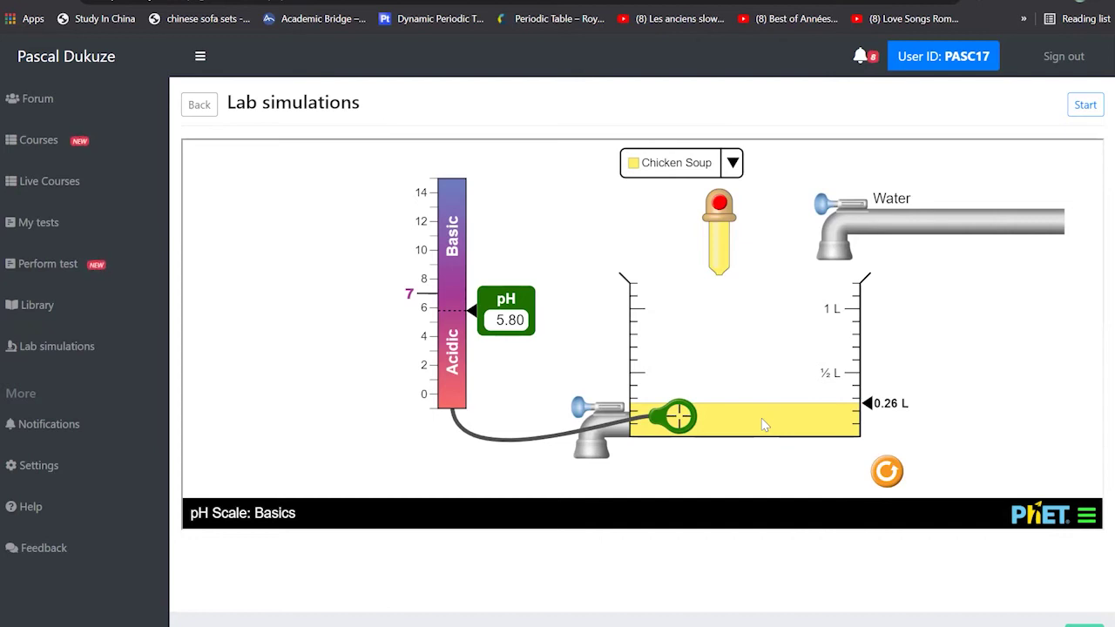
Dilute the chicken soup with water to about 0.48 L, then add more soup up to about 0.73 L
{"action": "left_click_drag", "start_coordinate": [822, 209], "coordinate": [800, 209]}
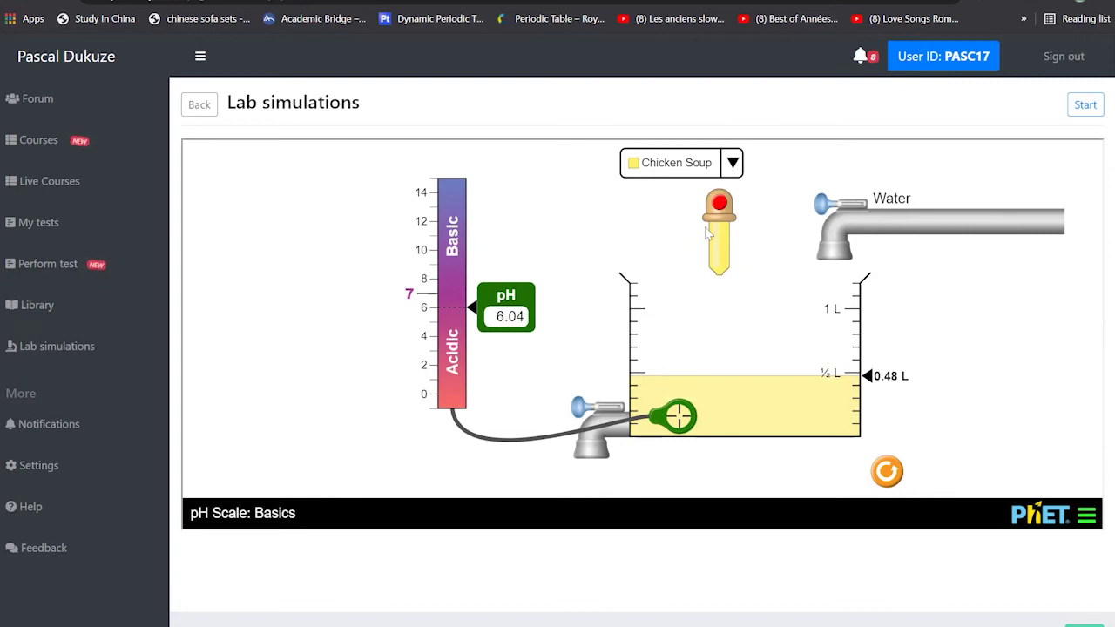
{"action": "left_click_drag", "start_coordinate": [718, 202], "coordinate": [719, 202]}
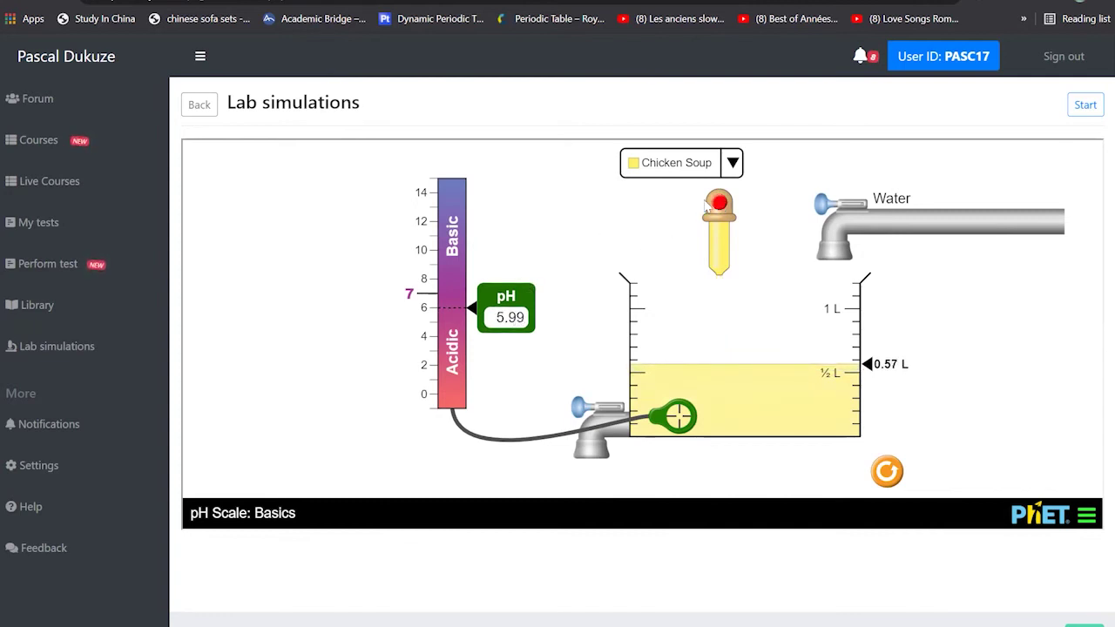
{"action": "left_click_drag", "start_coordinate": [719, 202], "coordinate": [718, 202]}
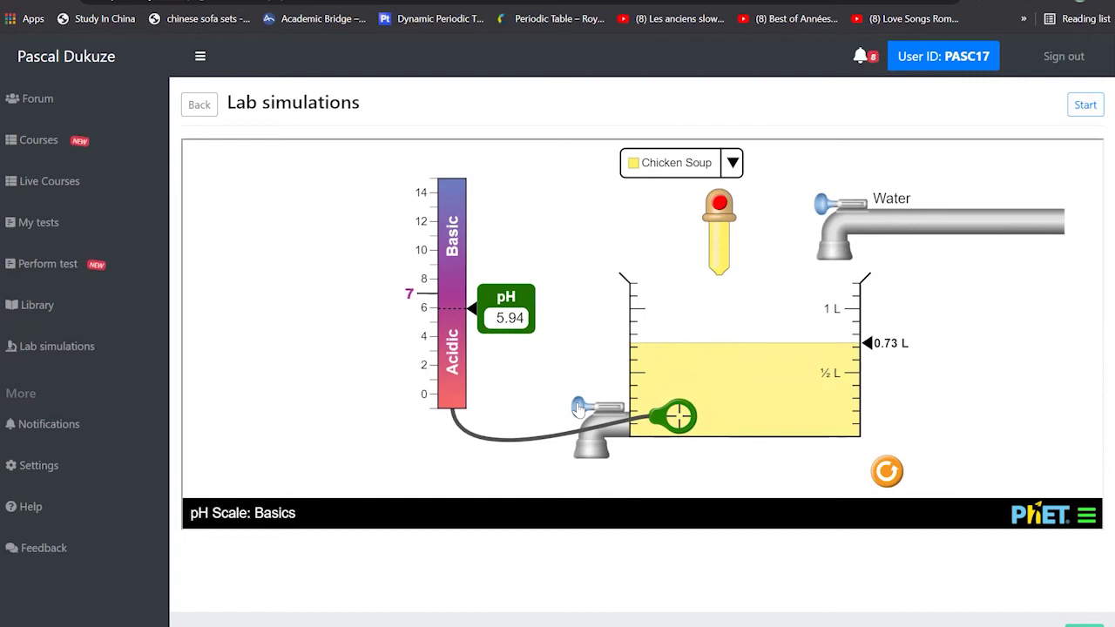
Drain the beaker to about 0.45 L, then dilute the chicken soup with water to about 0.90 L
{"action": "left_click_drag", "start_coordinate": [578, 409], "coordinate": [565, 410]}
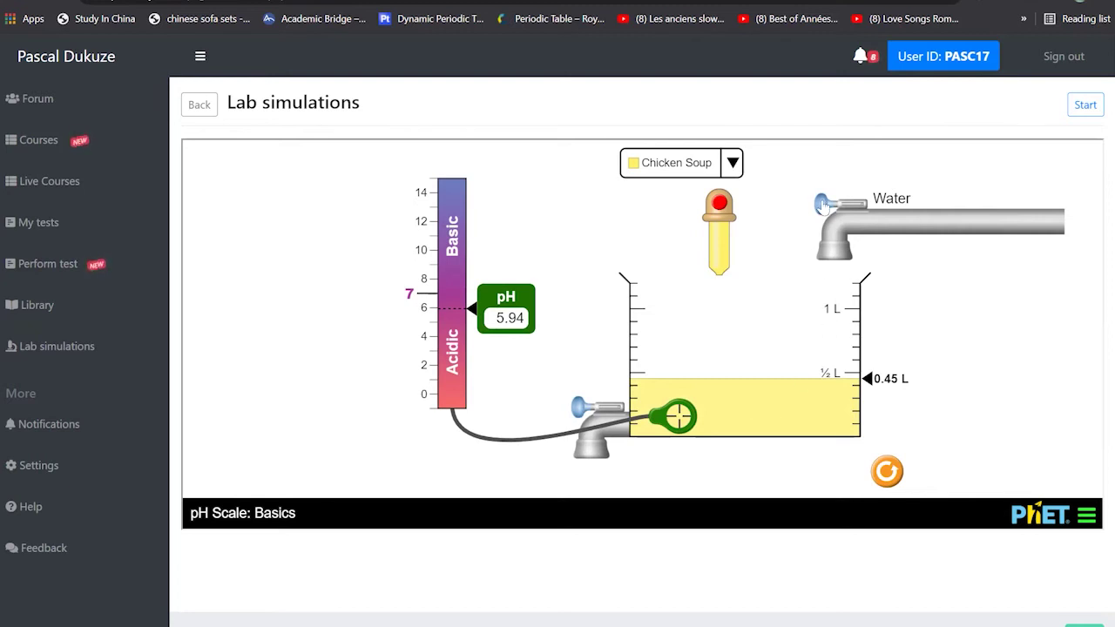
{"action": "left_click_drag", "start_coordinate": [823, 205], "coordinate": [801, 206]}
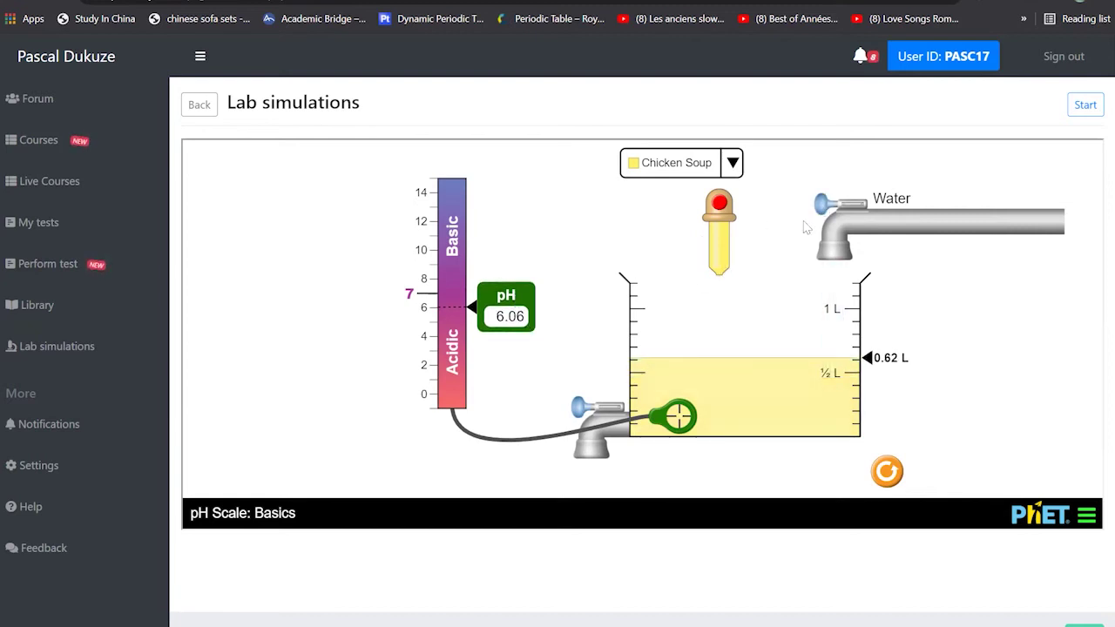
{"action": "left_click_drag", "start_coordinate": [799, 213], "coordinate": [800, 213]}
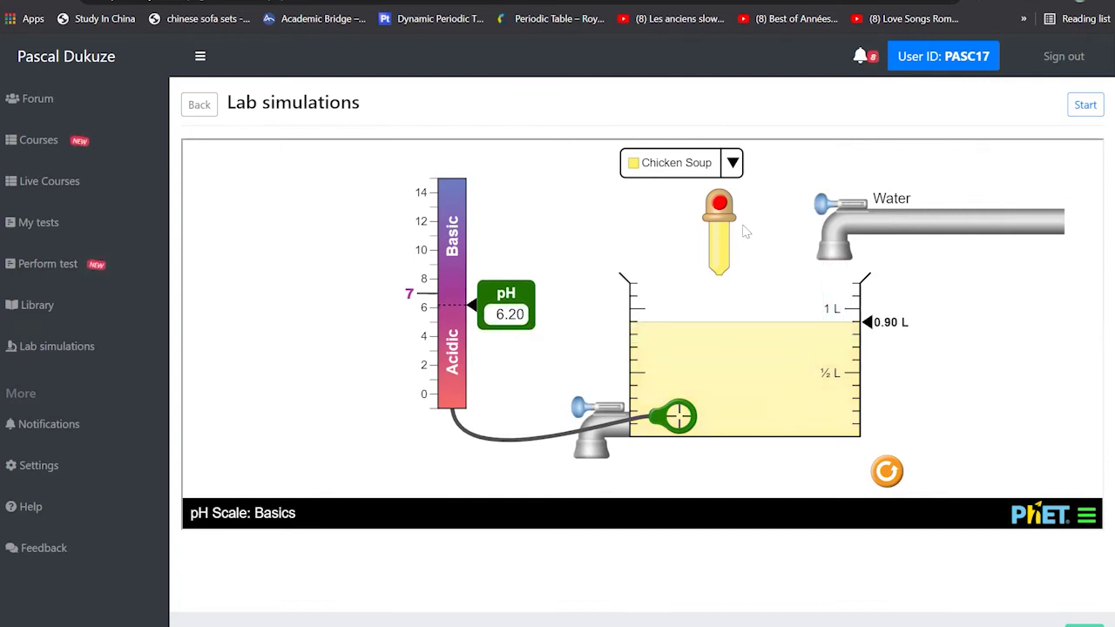
Reset the simulation to clear the diluted chicken soup and return the pH probe to its starting place
{"action": "left_click", "coordinate": [729, 172]}
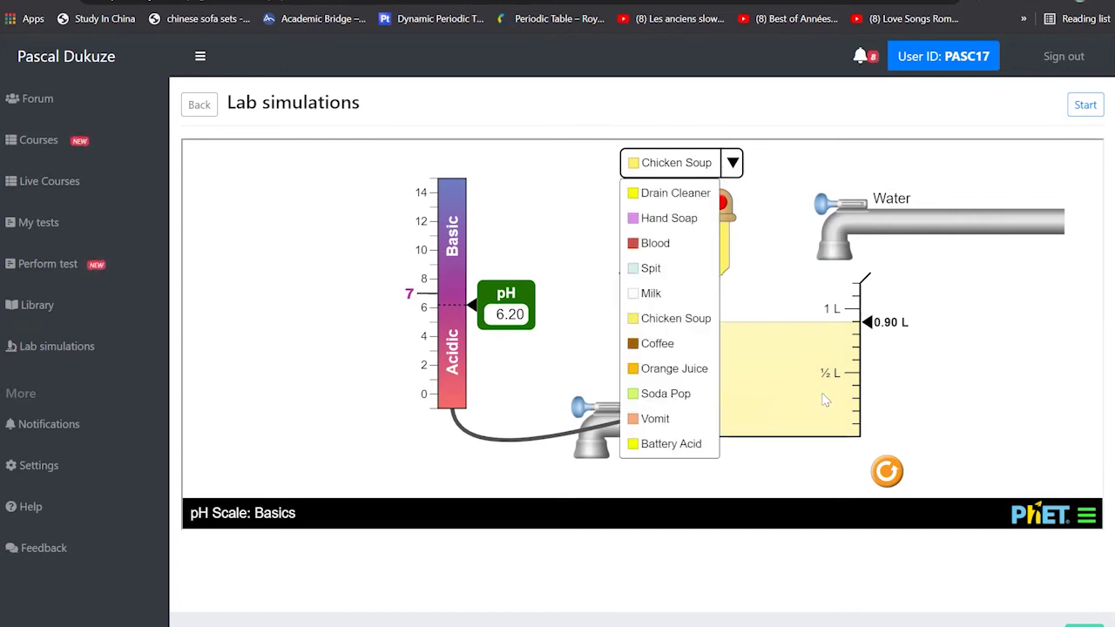
{"action": "left_click", "coordinate": [733, 164]}
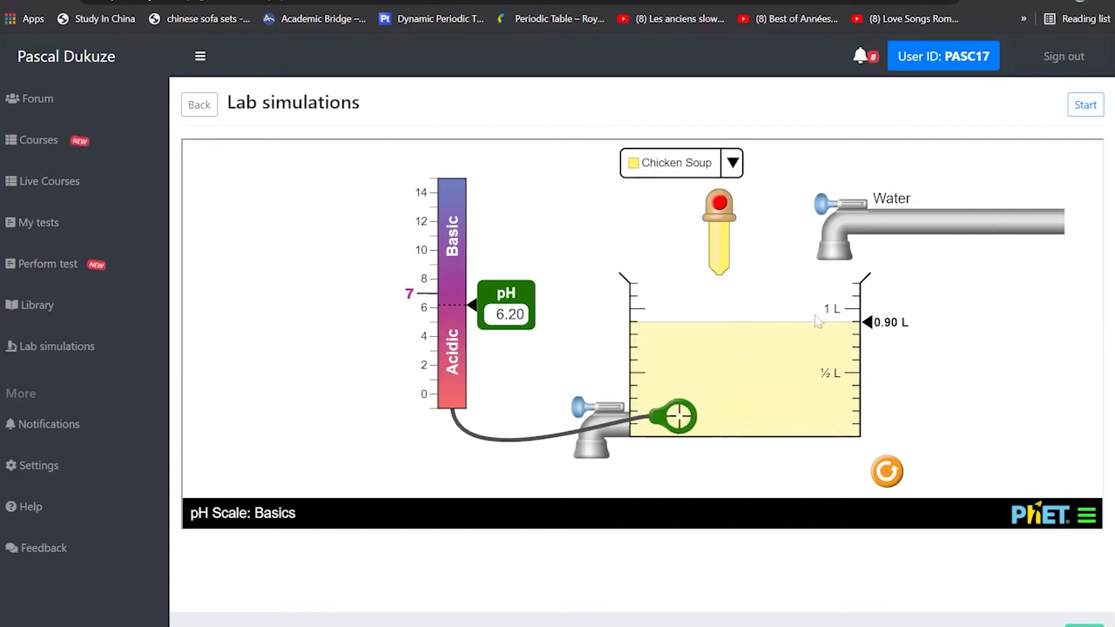
{"action": "left_click", "coordinate": [888, 475]}
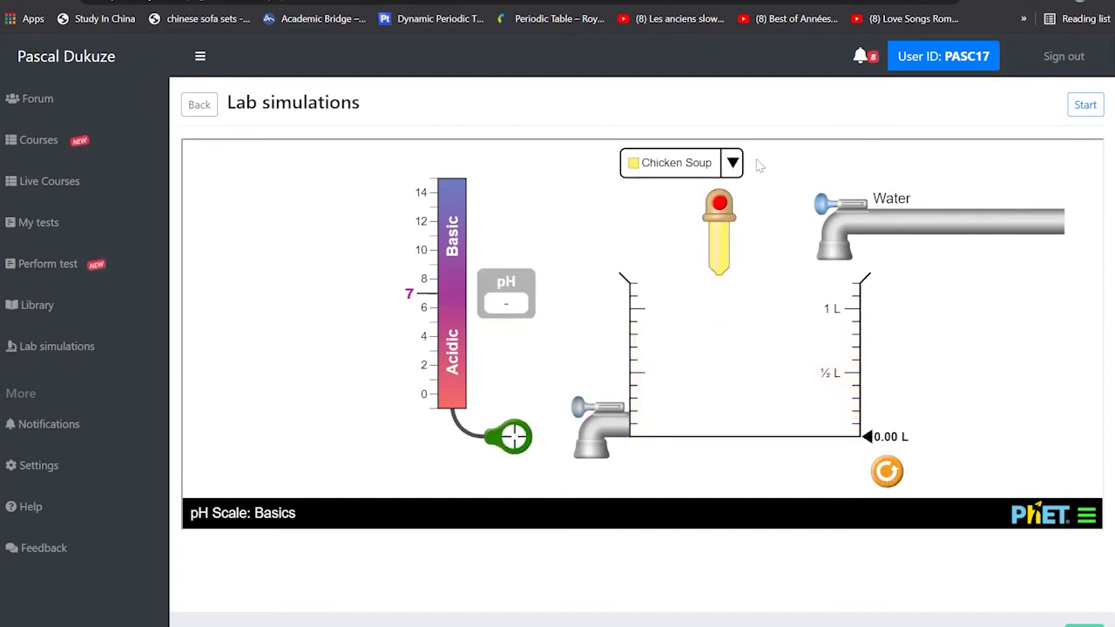
Dispense about 0.29 L of Vomit, immerse the pH probe, and dilute the liquid with water to about 0.58 L
{"action": "left_click", "coordinate": [730, 165]}
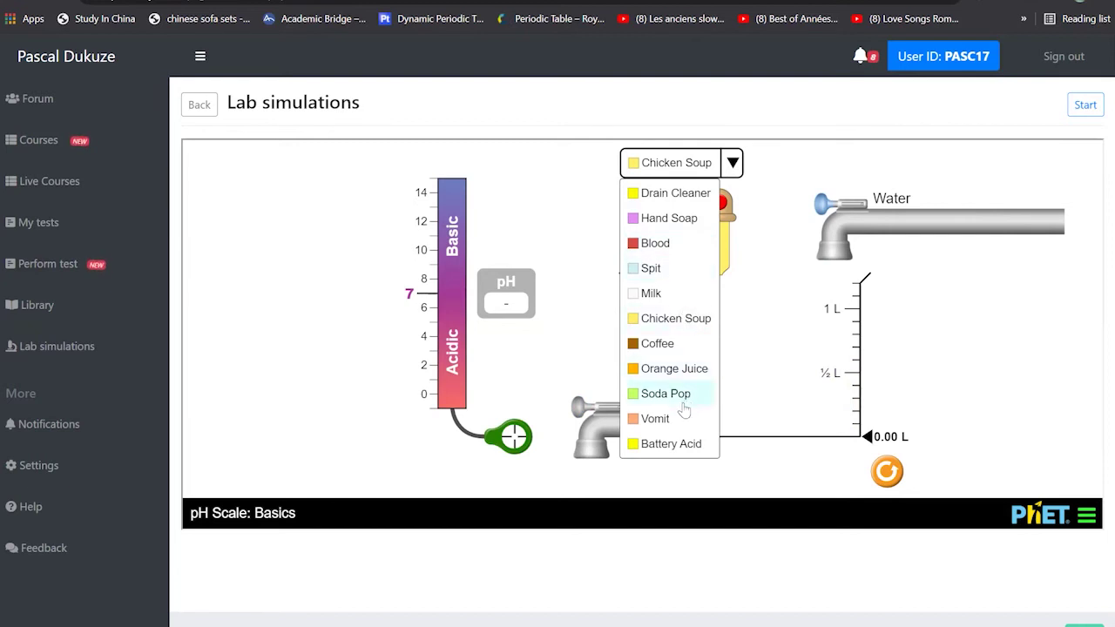
{"action": "left_click", "coordinate": [668, 424]}
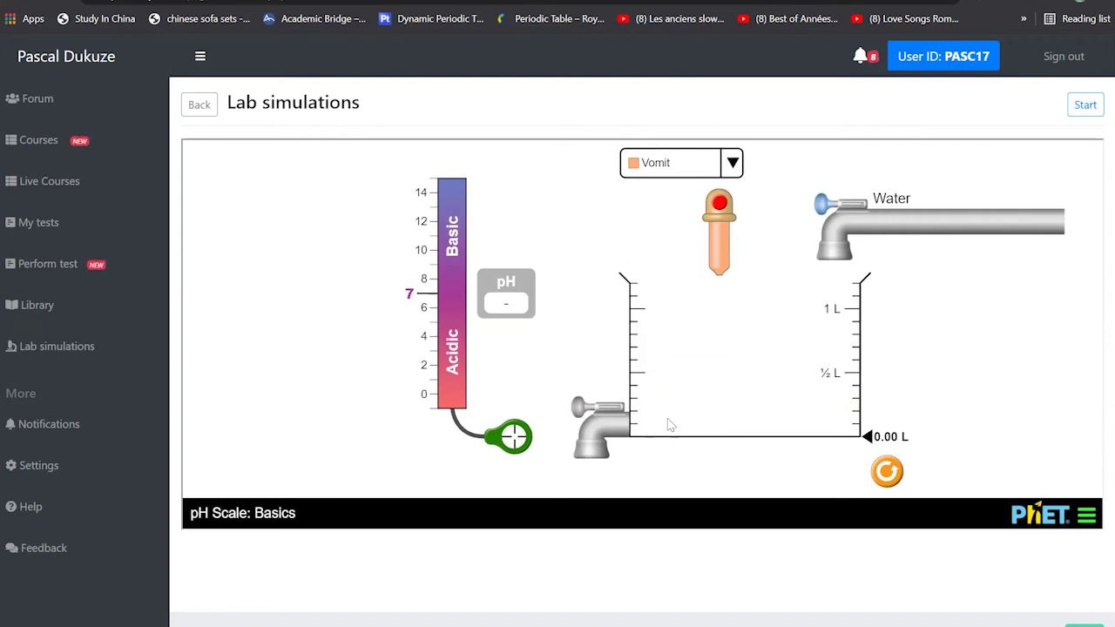
{"action": "left_click", "coordinate": [718, 205]}
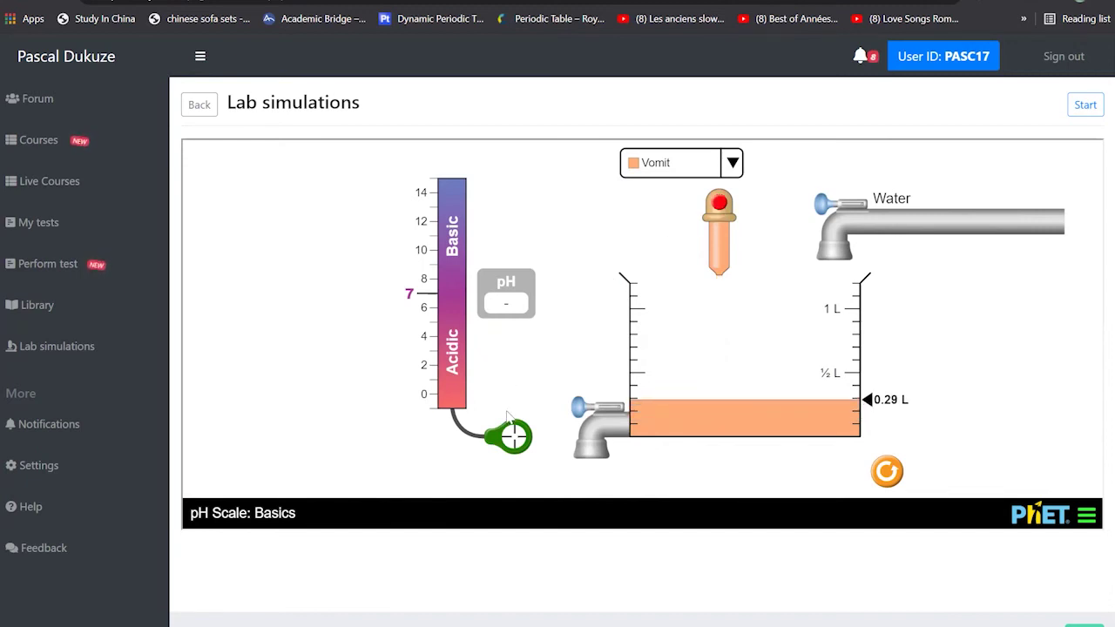
{"action": "left_click_drag", "start_coordinate": [512, 435], "coordinate": [670, 424]}
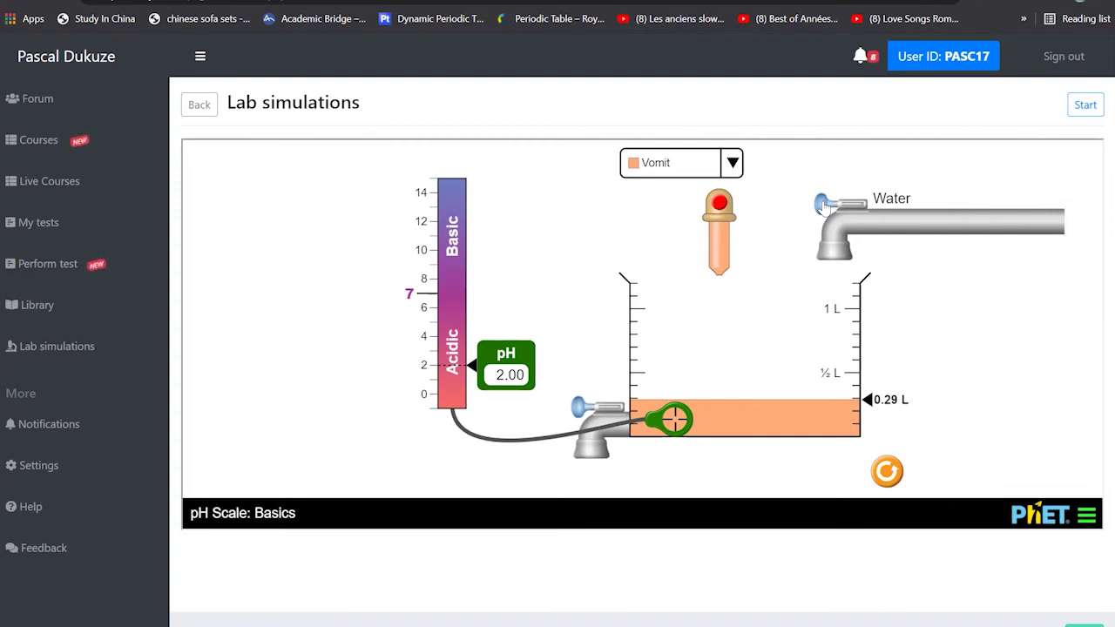
{"action": "left_click_drag", "start_coordinate": [824, 205], "coordinate": [771, 199]}
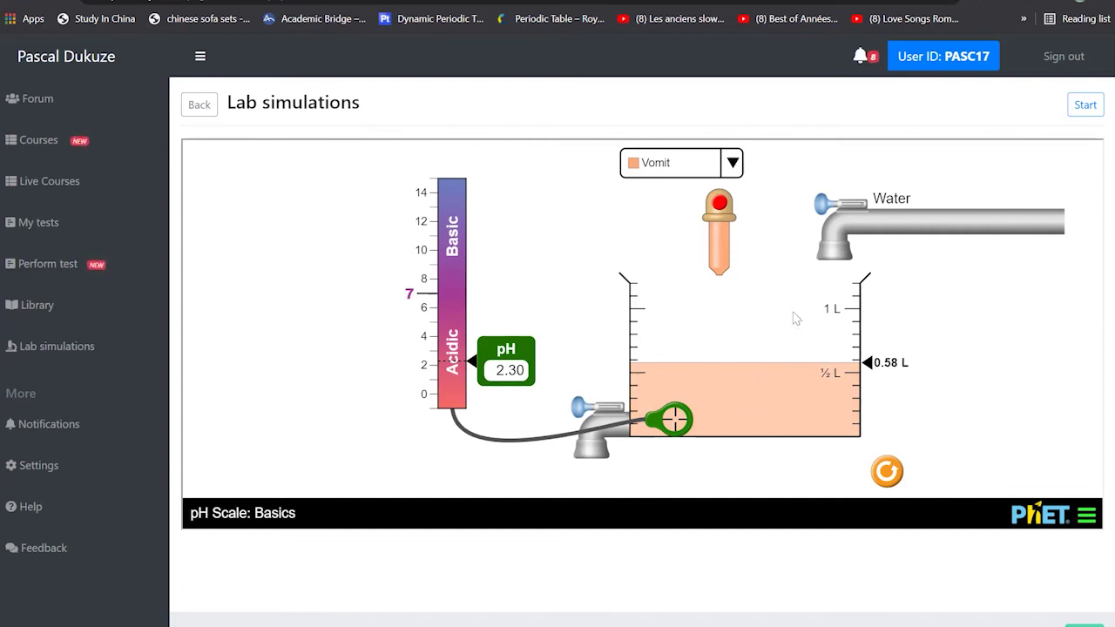
Switch the liquid to Hand Soap, dispense about 0.18 L, and dilute it with water to about 0.33 L
{"action": "left_click", "coordinate": [733, 165]}
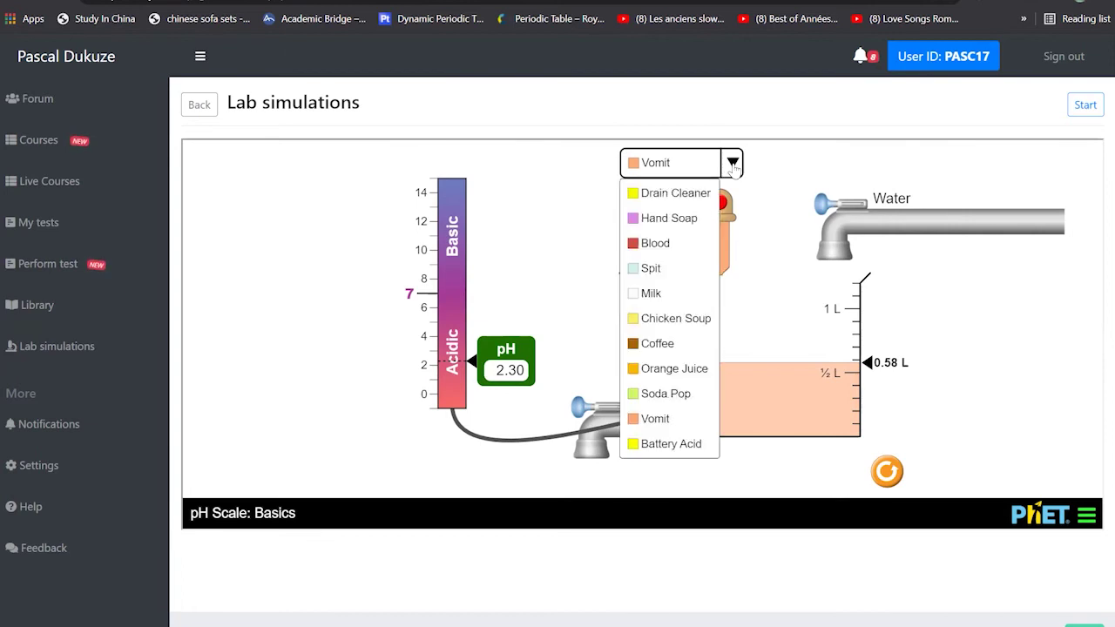
{"action": "left_click", "coordinate": [677, 218]}
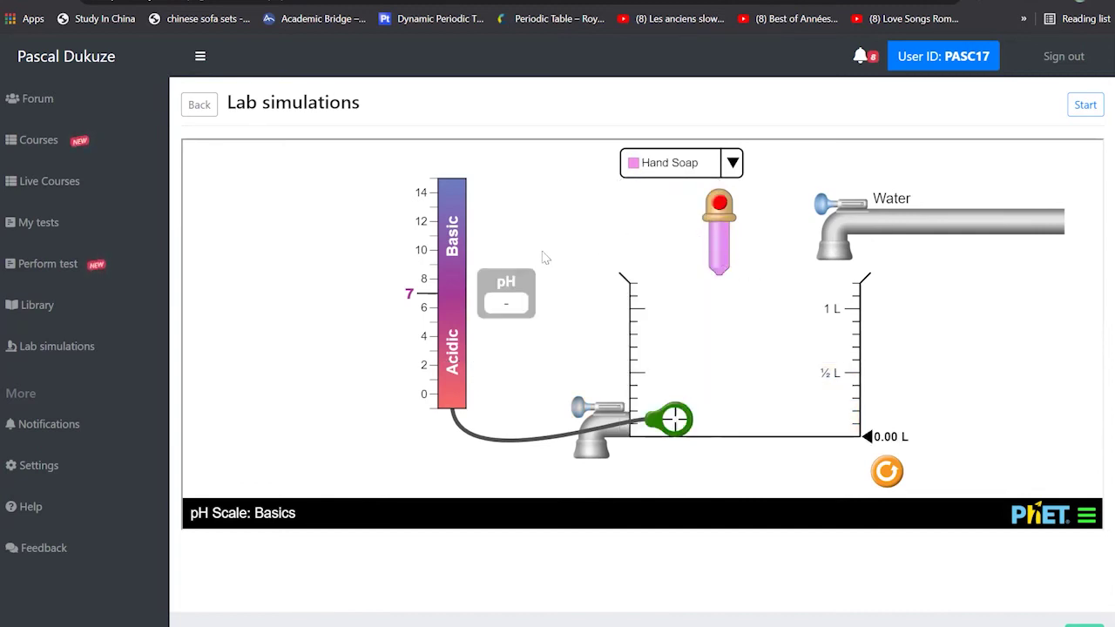
{"action": "left_click", "coordinate": [718, 204]}
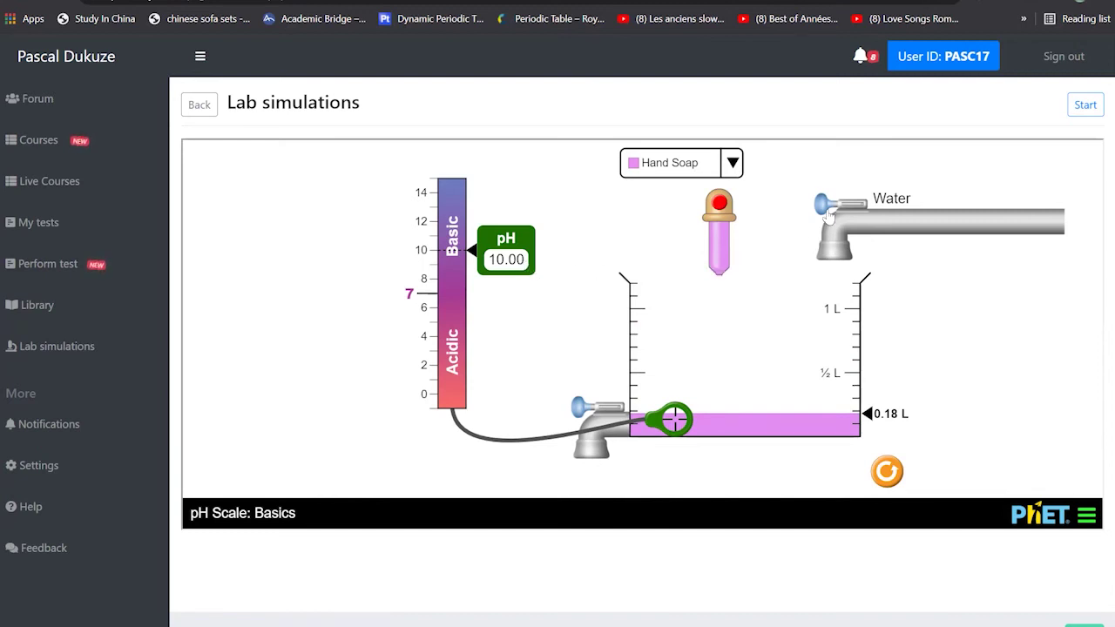
{"action": "left_click_drag", "start_coordinate": [824, 209], "coordinate": [800, 208]}
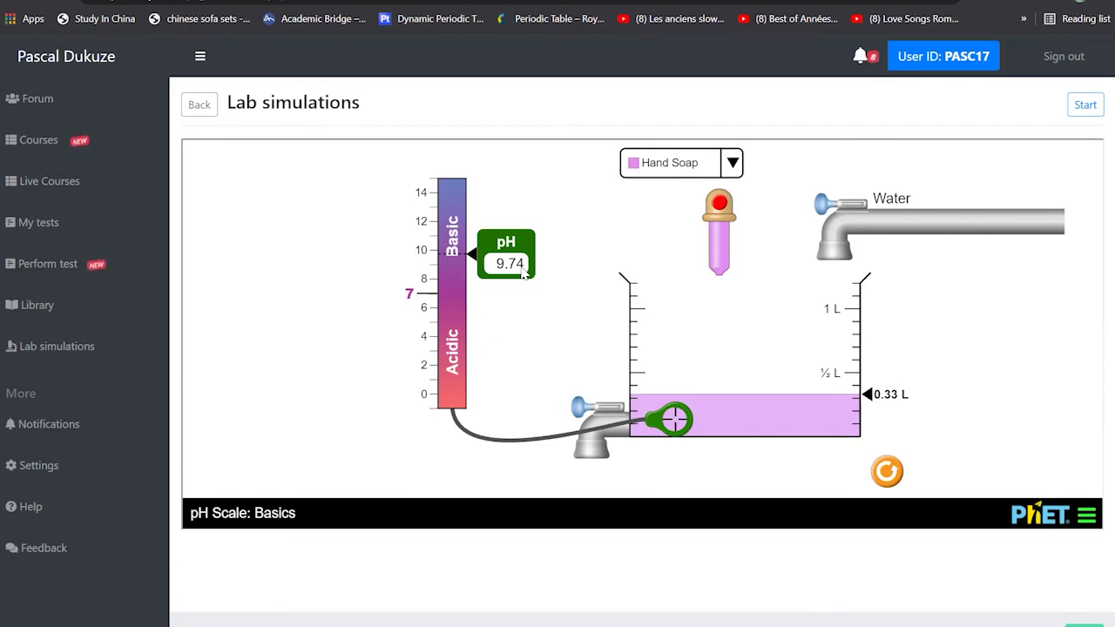
Dispense about 0.22 L of Blood, immerse the pH probe in it, and dilute it with water to about 0.41 L
{"action": "left_click", "coordinate": [666, 163]}
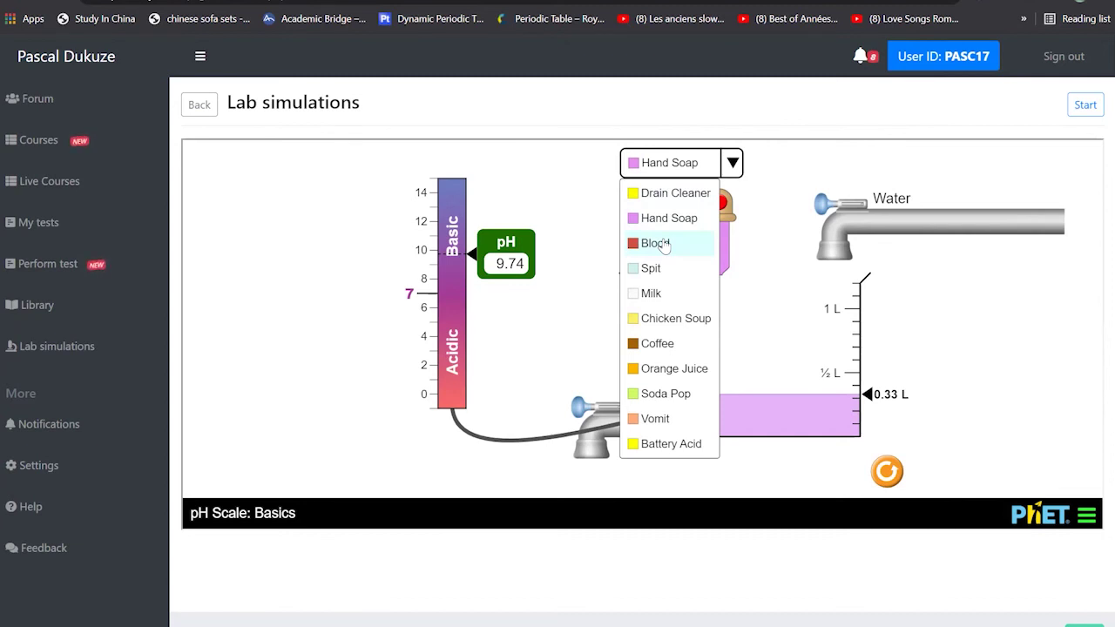
{"action": "left_click", "coordinate": [663, 245]}
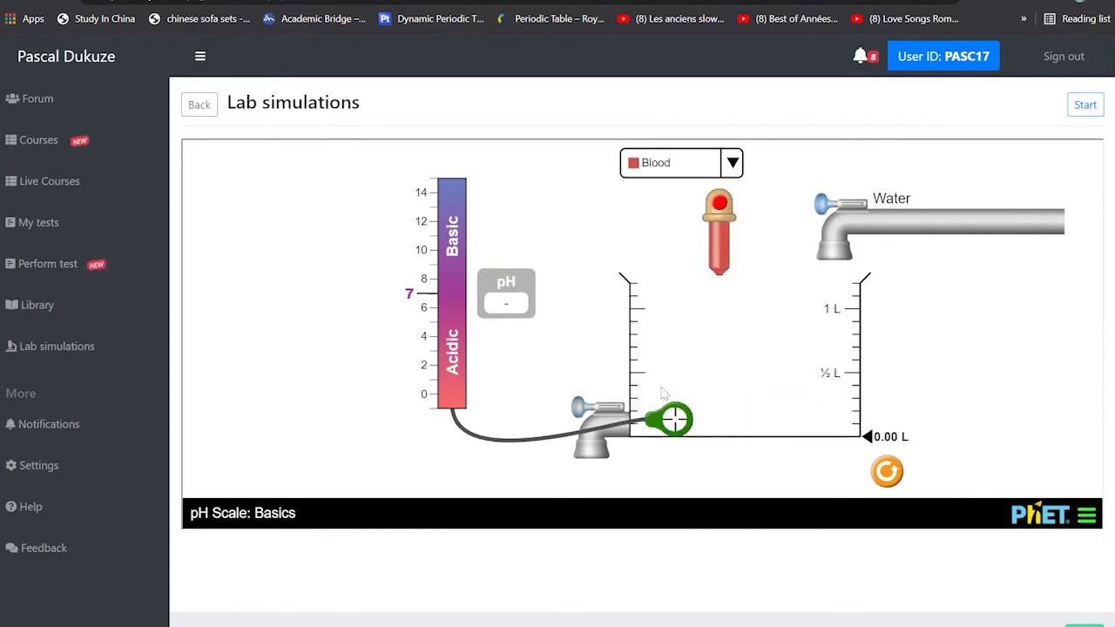
{"action": "left_click_drag", "start_coordinate": [674, 420], "coordinate": [577, 357]}
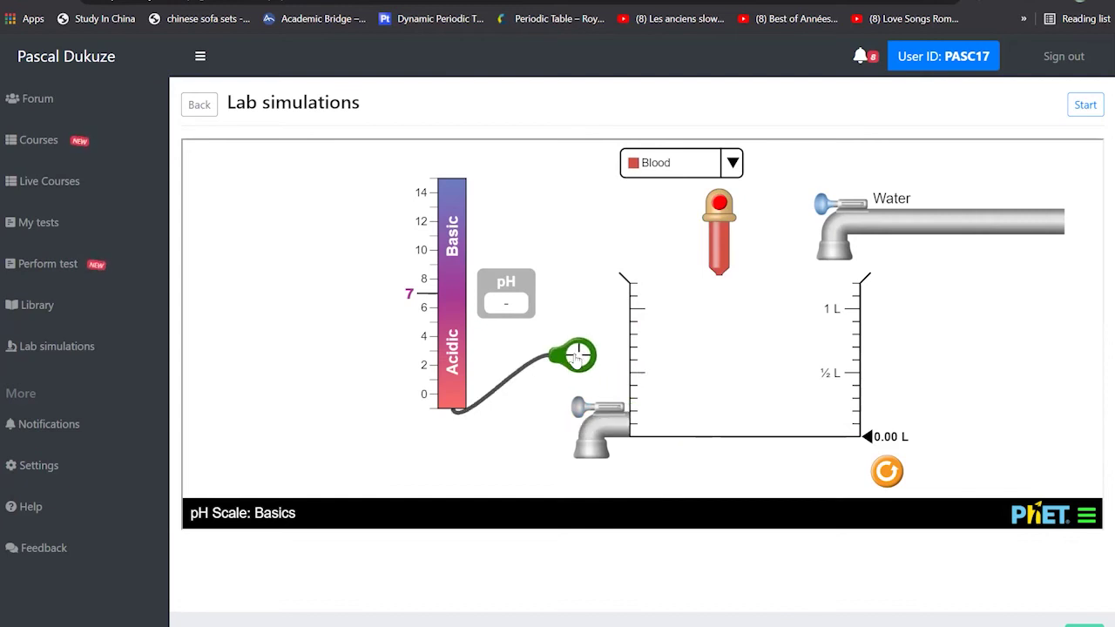
{"action": "left_click", "coordinate": [720, 203]}
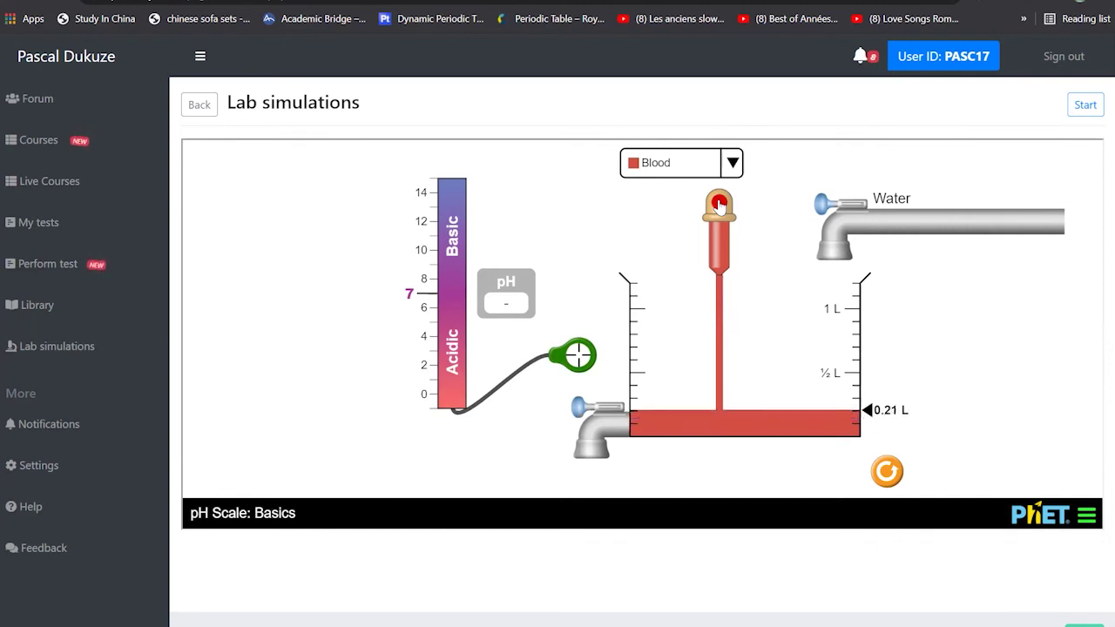
{"action": "left_click_drag", "start_coordinate": [719, 203], "coordinate": [597, 294]}
{"action": "left_click_drag", "start_coordinate": [574, 358], "coordinate": [697, 430]}
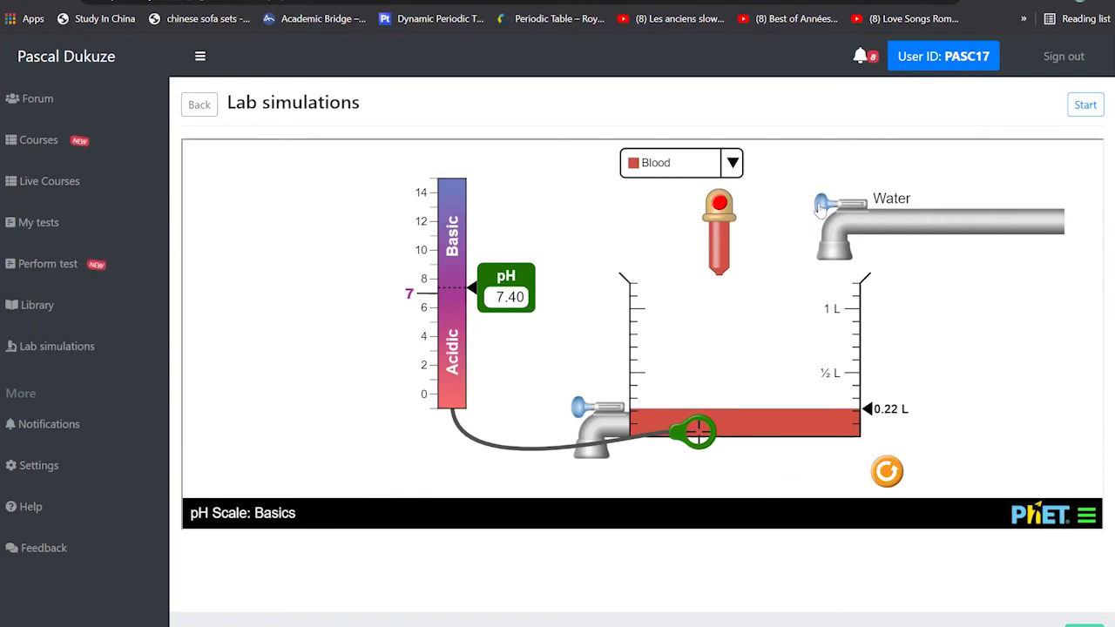
{"action": "left_click_drag", "start_coordinate": [821, 203], "coordinate": [797, 204]}
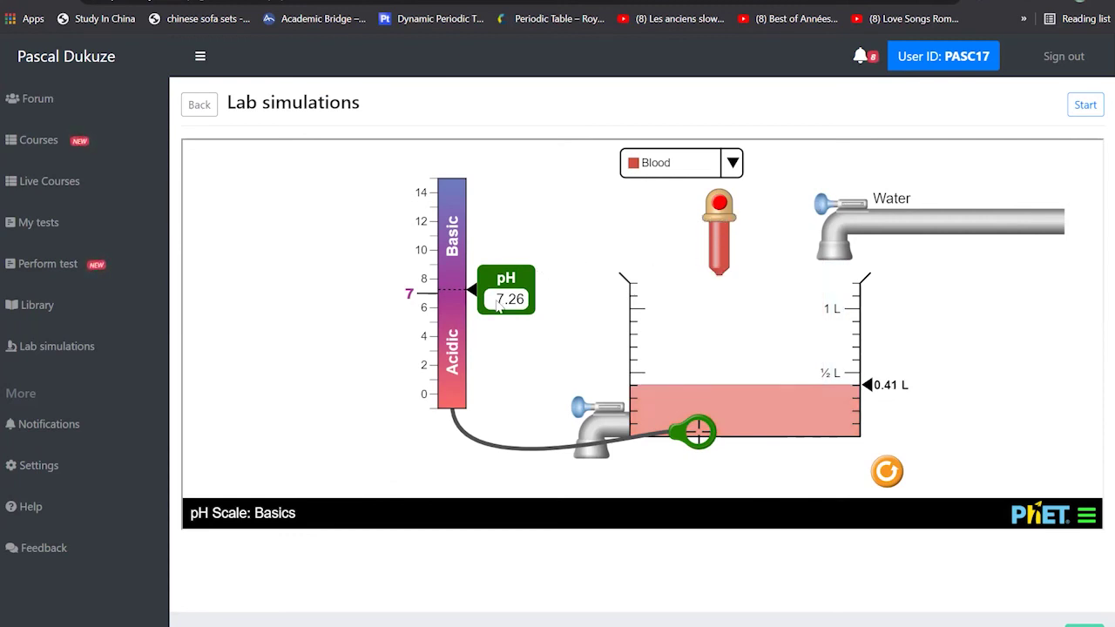
Dispense about 0.19 L of Orange Juice around the pH probe and dilute it with water to about 0.47 L
{"action": "left_click", "coordinate": [733, 163]}
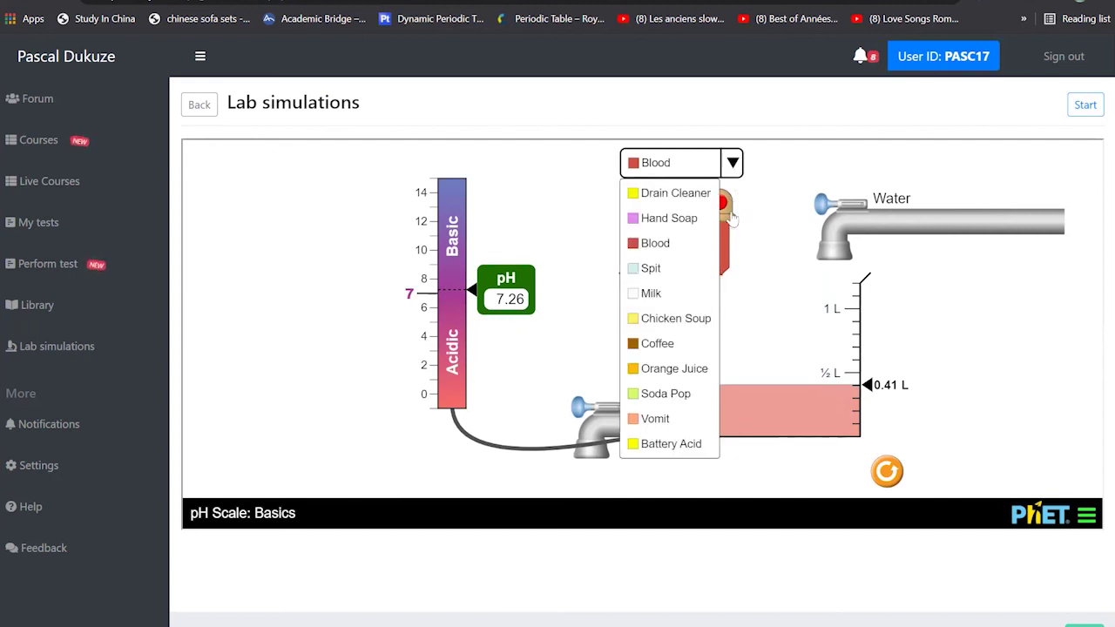
{"action": "left_click", "coordinate": [666, 373]}
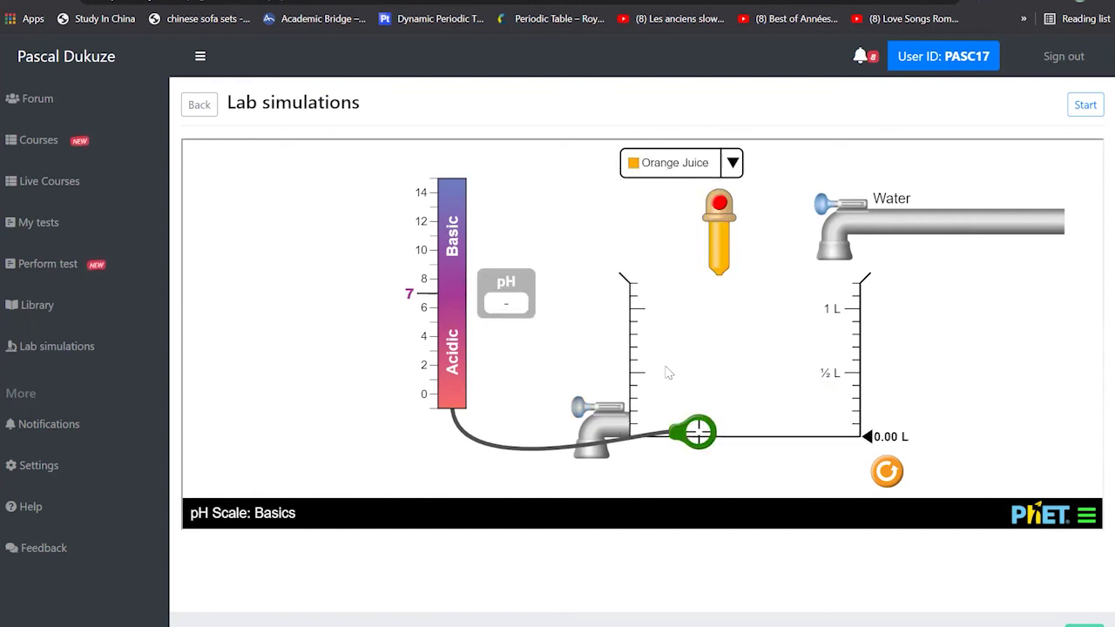
{"action": "left_click", "coordinate": [719, 203]}
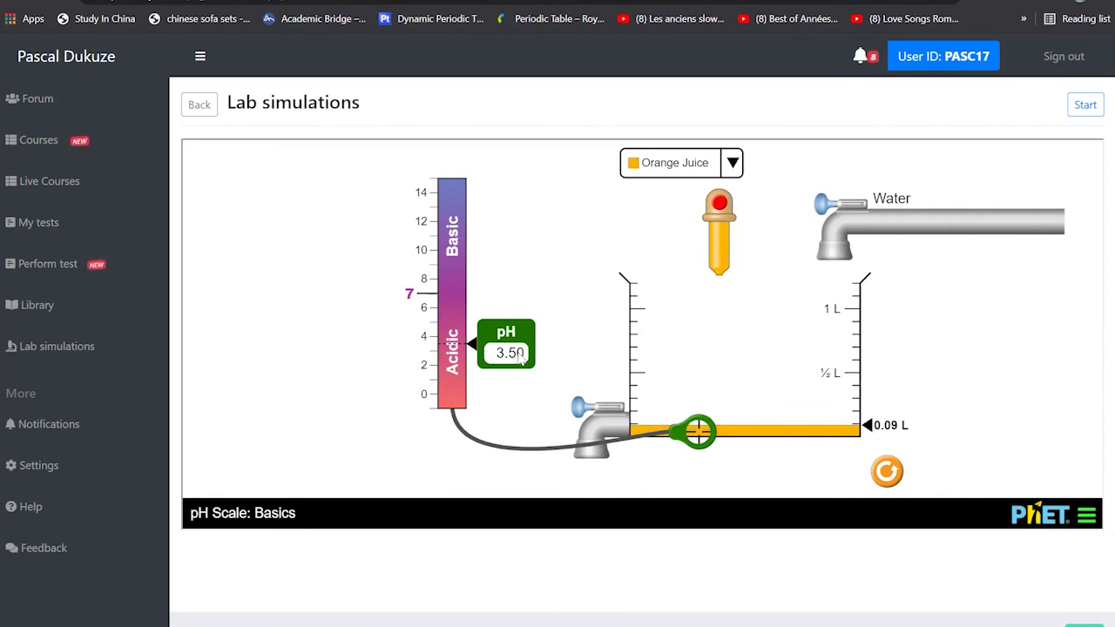
{"action": "left_click", "coordinate": [718, 203]}
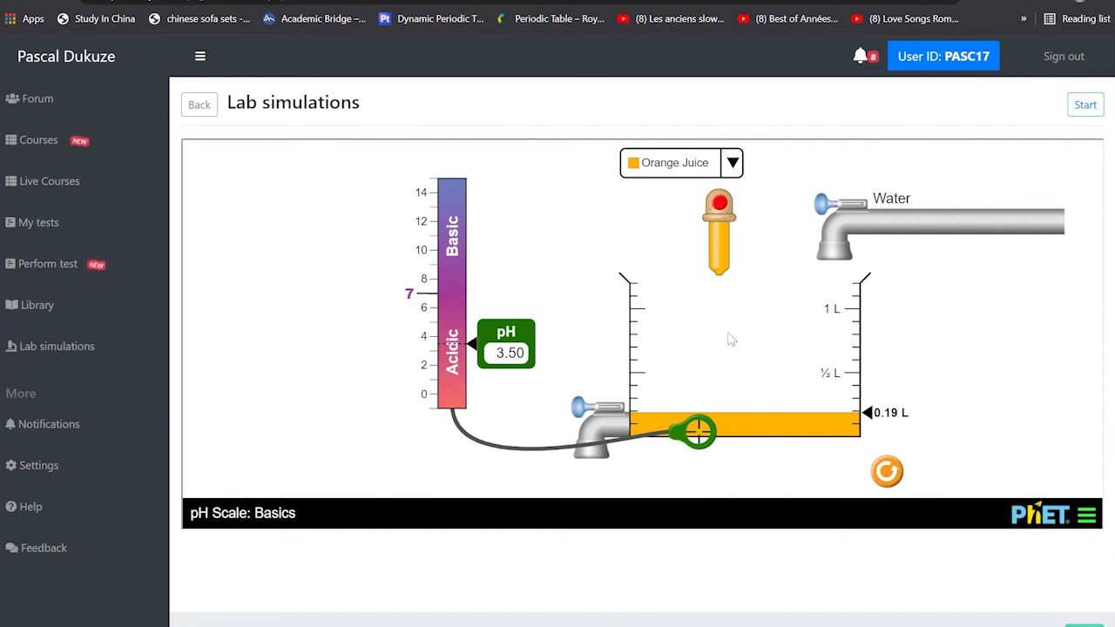
{"action": "left_click_drag", "start_coordinate": [700, 433], "coordinate": [704, 427]}
{"action": "left_click_drag", "start_coordinate": [846, 200], "coordinate": [810, 202]}
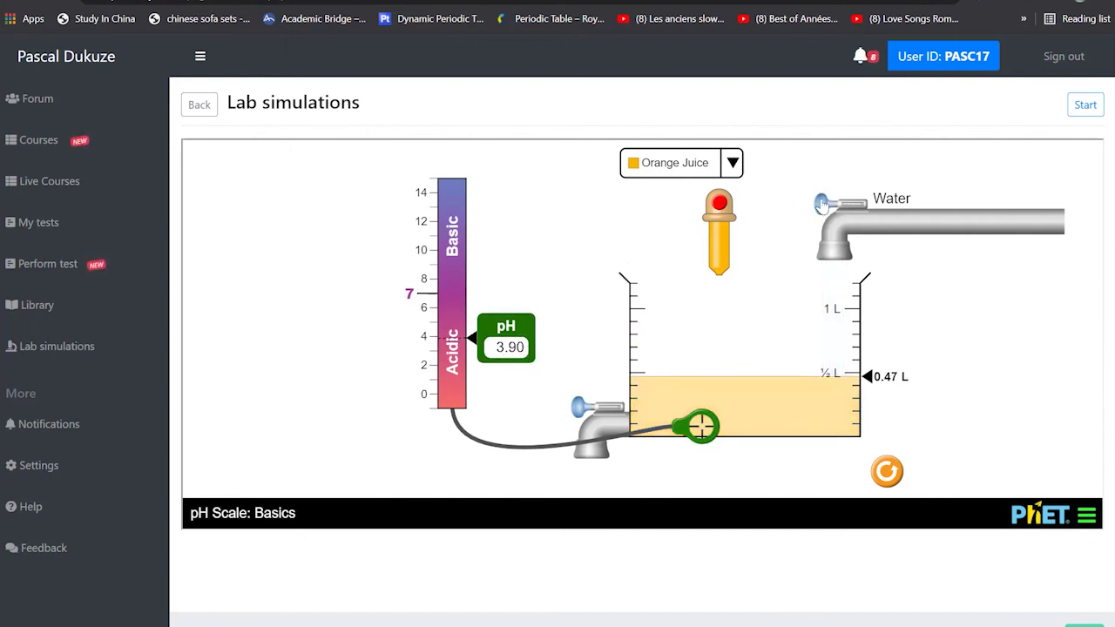
Switch the liquid to Milk, dispense it around the pH probe, and dilute it with water to about 0.35 L
{"action": "left_click", "coordinate": [731, 167]}
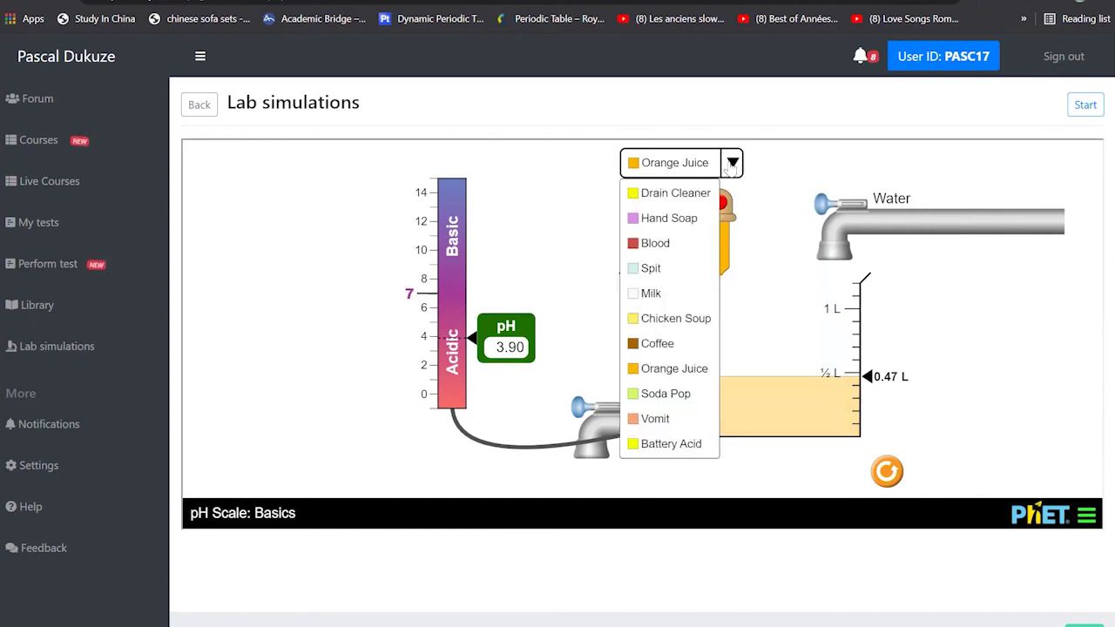
{"action": "left_click", "coordinate": [655, 295]}
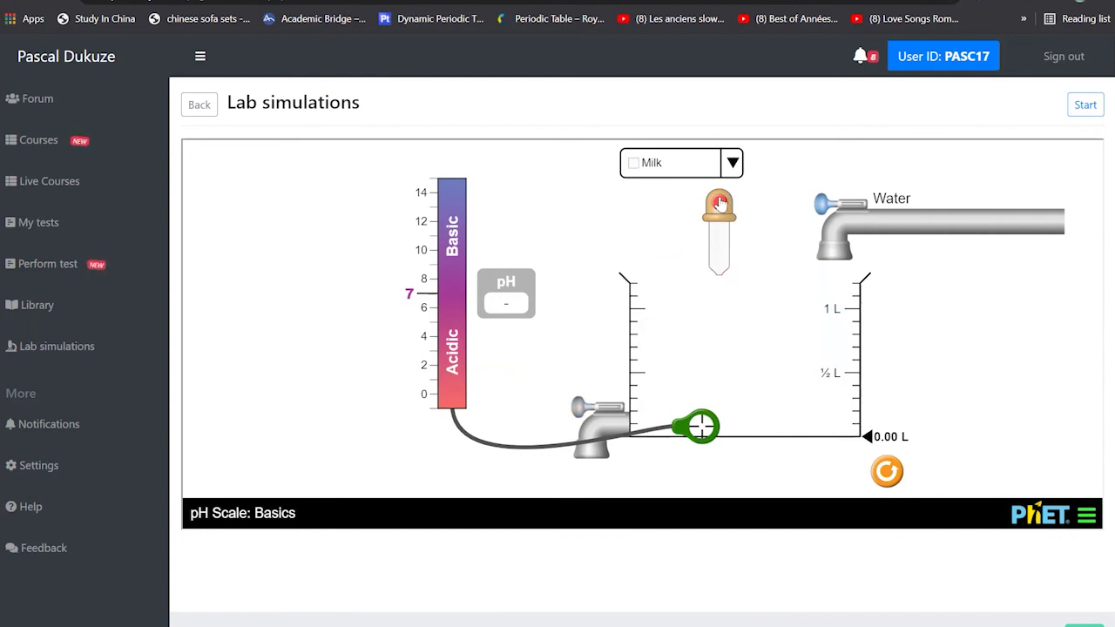
{"action": "left_click_drag", "start_coordinate": [720, 203], "coordinate": [720, 203]}
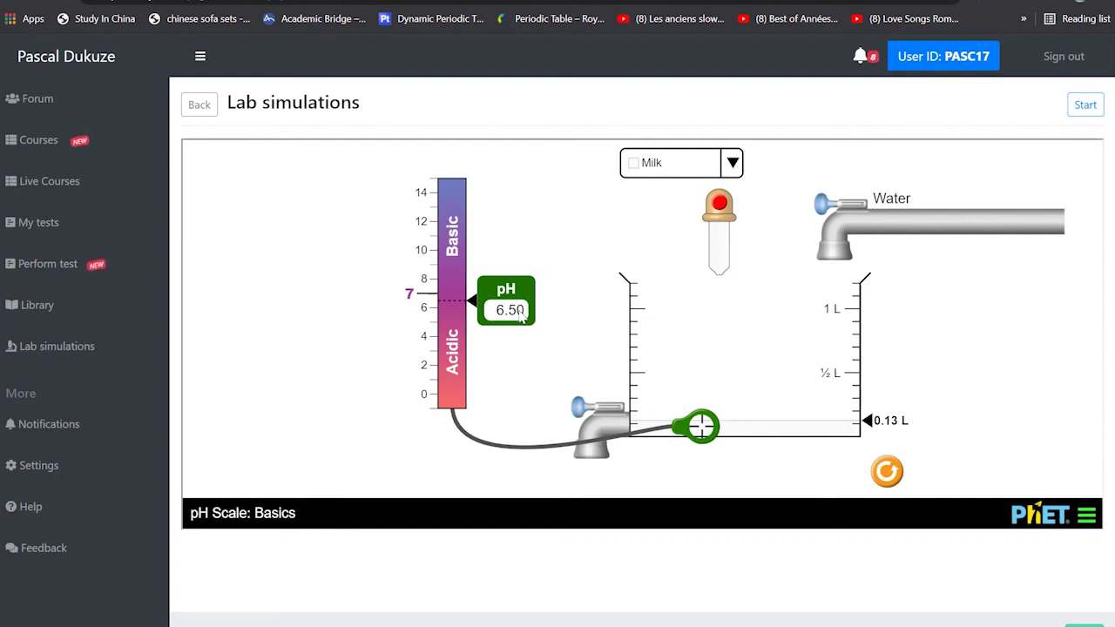
{"action": "left_click_drag", "start_coordinate": [719, 204], "coordinate": [719, 203]}
{"action": "left_click_drag", "start_coordinate": [822, 203], "coordinate": [819, 203]}
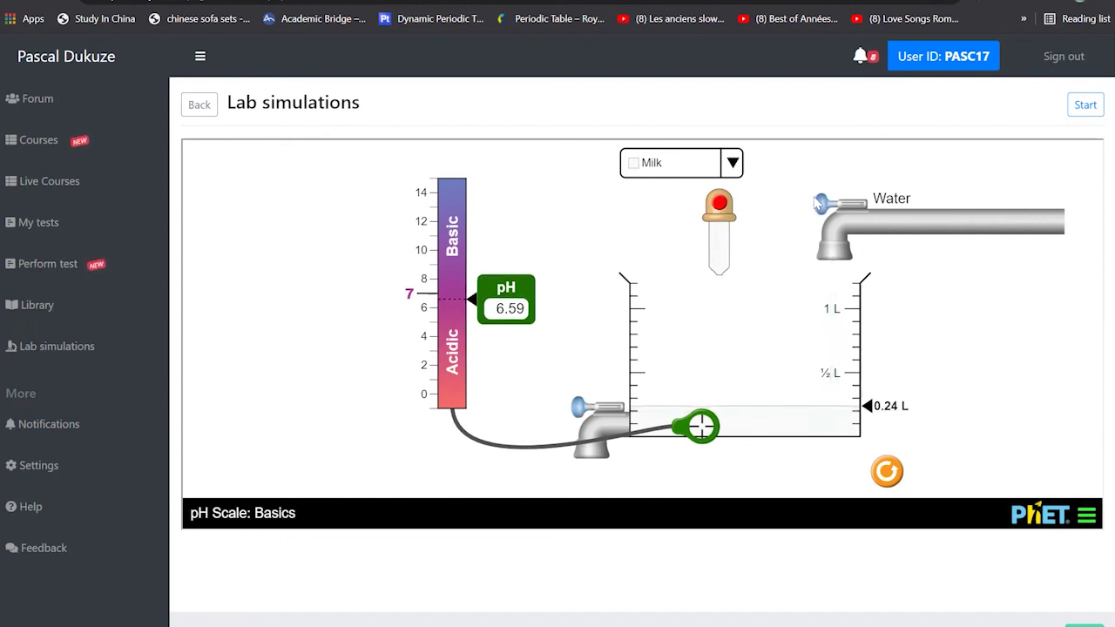
{"action": "left_click_drag", "start_coordinate": [819, 203], "coordinate": [820, 204]}
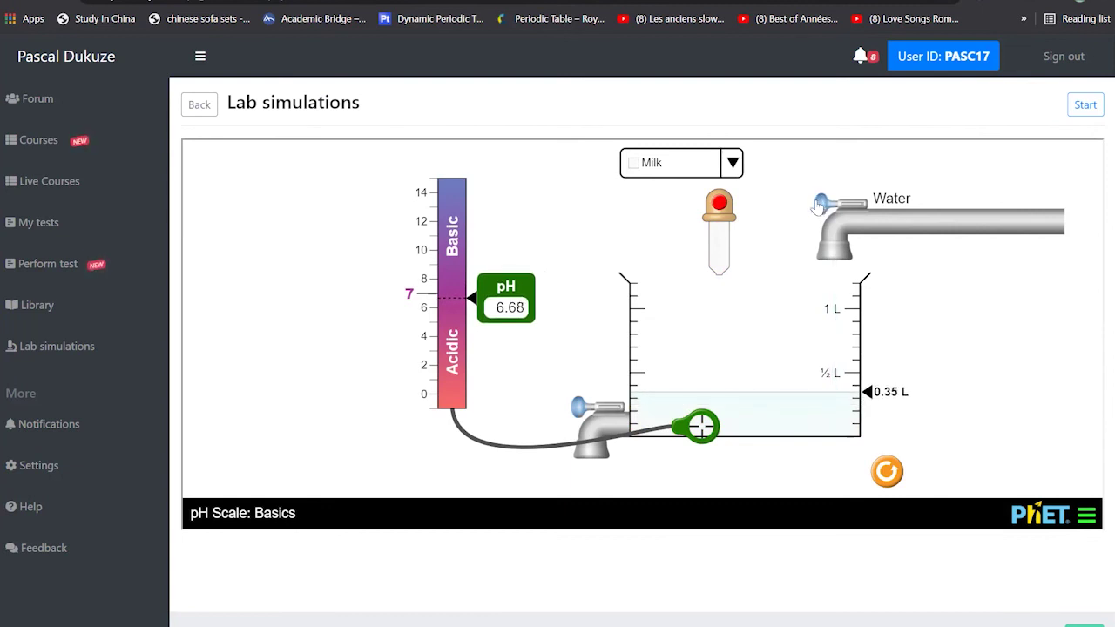
Dispense about 0.10 L of Spit around the pH probe, dilute it with water to about 0.28 L, and reset the simulation
{"action": "left_click", "coordinate": [730, 163]}
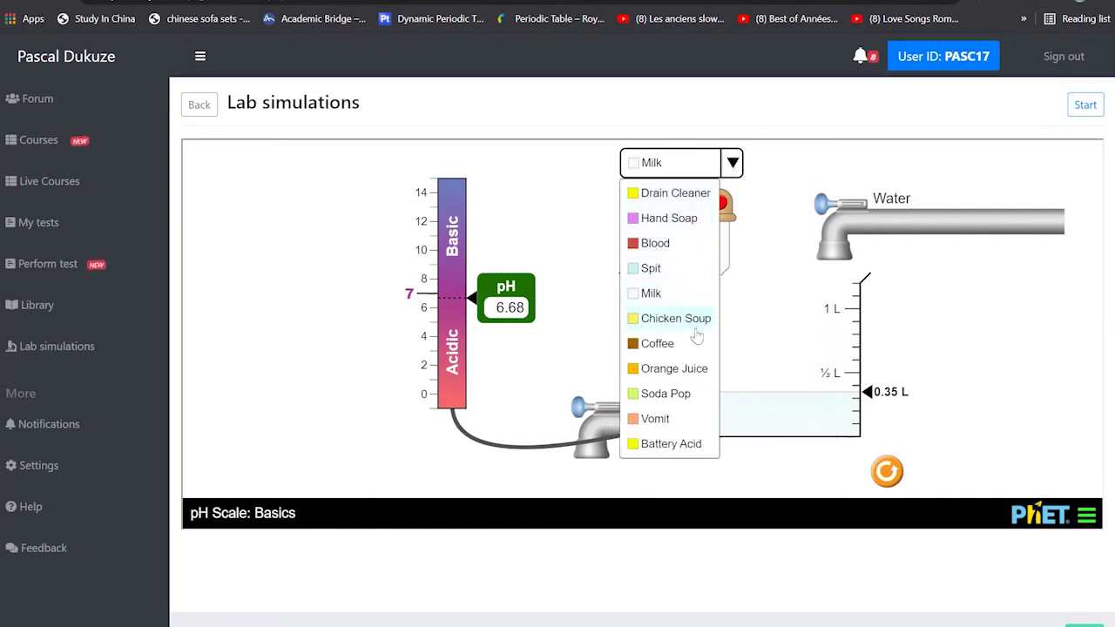
{"action": "left_click", "coordinate": [660, 272]}
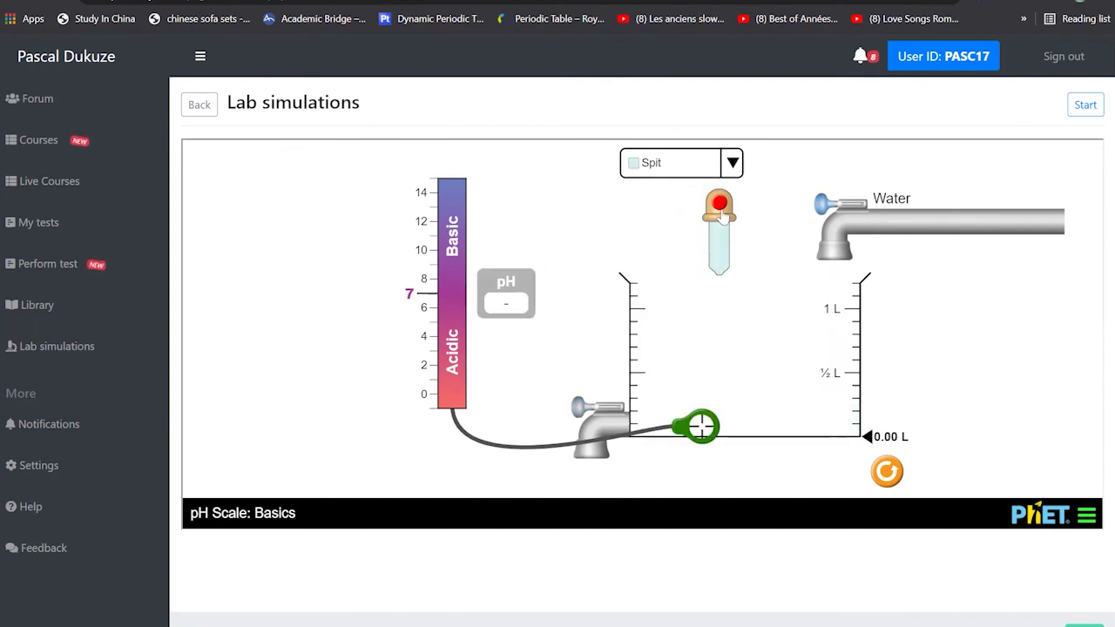
{"action": "left_click_drag", "start_coordinate": [719, 206], "coordinate": [719, 206]}
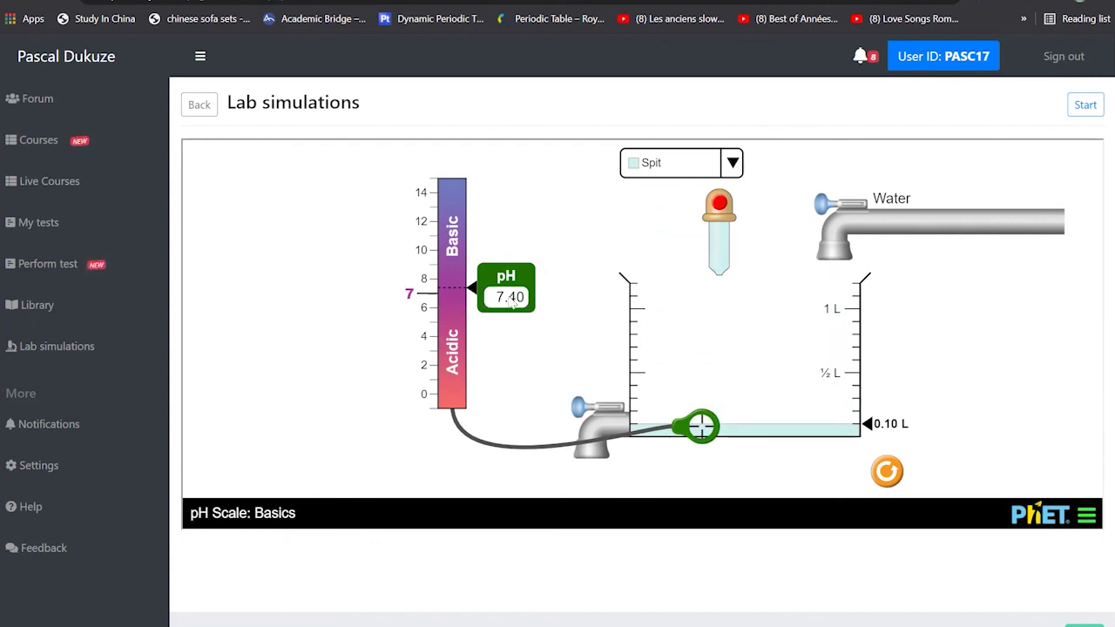
{"action": "mouse_move", "coordinate": [823, 209]}
{"action": "left_mouse_down"}
{"action": "mouse_move", "coordinate": [791, 216]}
{"action": "mouse_move", "coordinate": [819, 206]}
{"action": "left_mouse_up"}
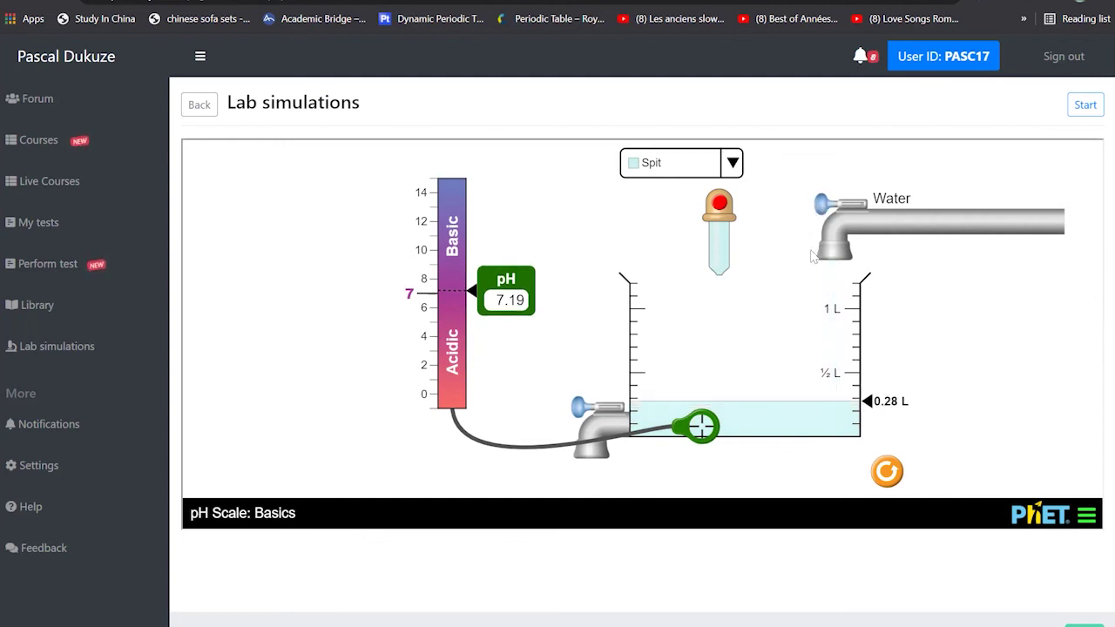
{"action": "left_click", "coordinate": [886, 472]}
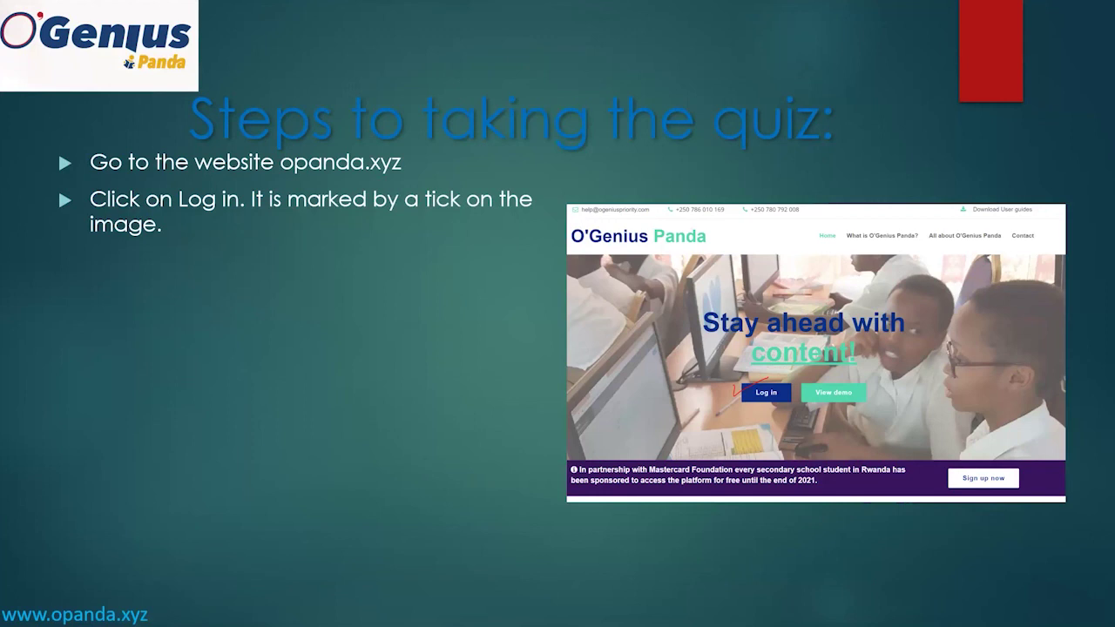
{"action": "mouse_move", "coordinate": [770, 372]}
{"action": "left_mouse_down"}
{"action": "mouse_move", "coordinate": [740, 415]}
{"action": "mouse_move", "coordinate": [776, 371]}
{"action": "left_mouse_up"}
{"action": "key", "text": "Right"}
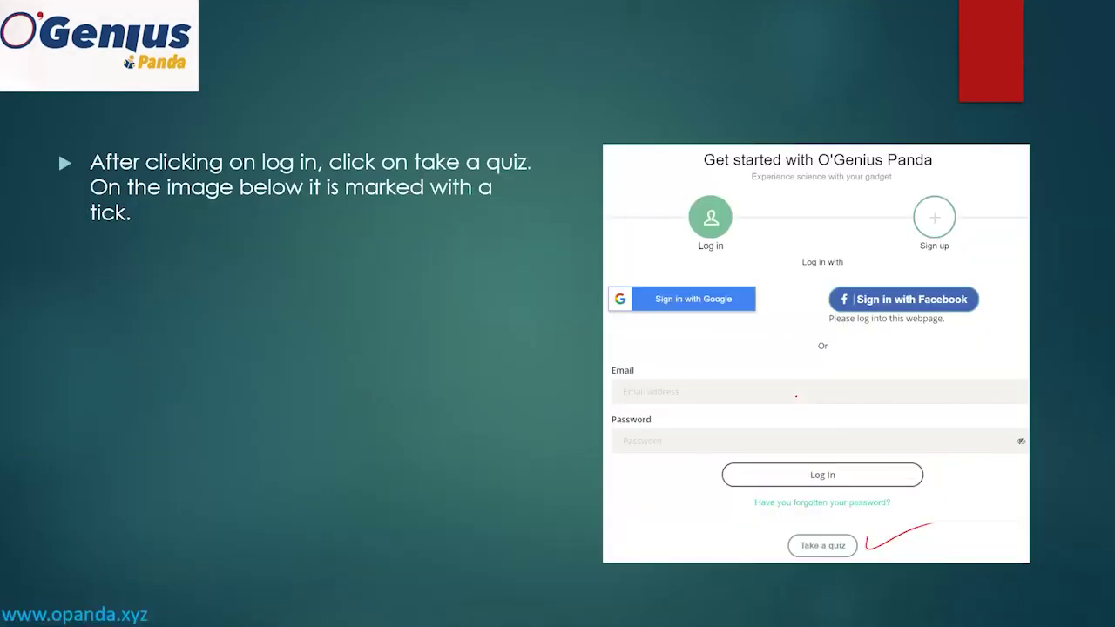
{"action": "mouse_move", "coordinate": [794, 526]}
{"action": "left_mouse_down"}
{"action": "mouse_move", "coordinate": [857, 525]}
{"action": "mouse_move", "coordinate": [775, 556]}
{"action": "mouse_move", "coordinate": [832, 528]}
{"action": "left_mouse_up"}
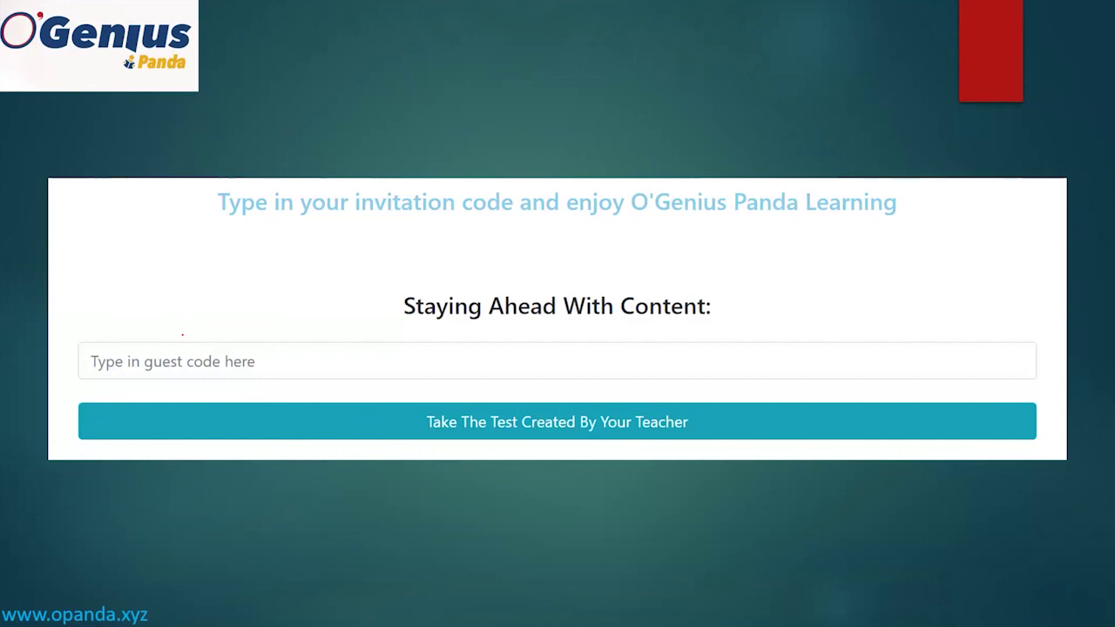
{"action": "left_click_drag", "start_coordinate": [245, 355], "coordinate": [102, 360]}
{"action": "left_click_drag", "start_coordinate": [470, 411], "coordinate": [525, 364]}
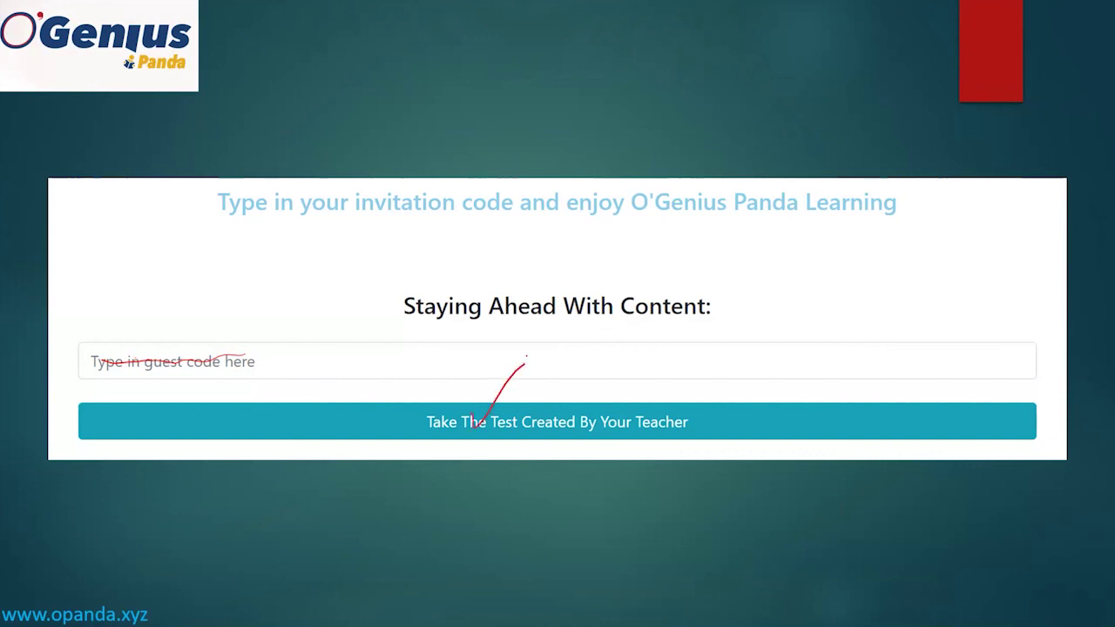
{"action": "key", "text": "Right"}
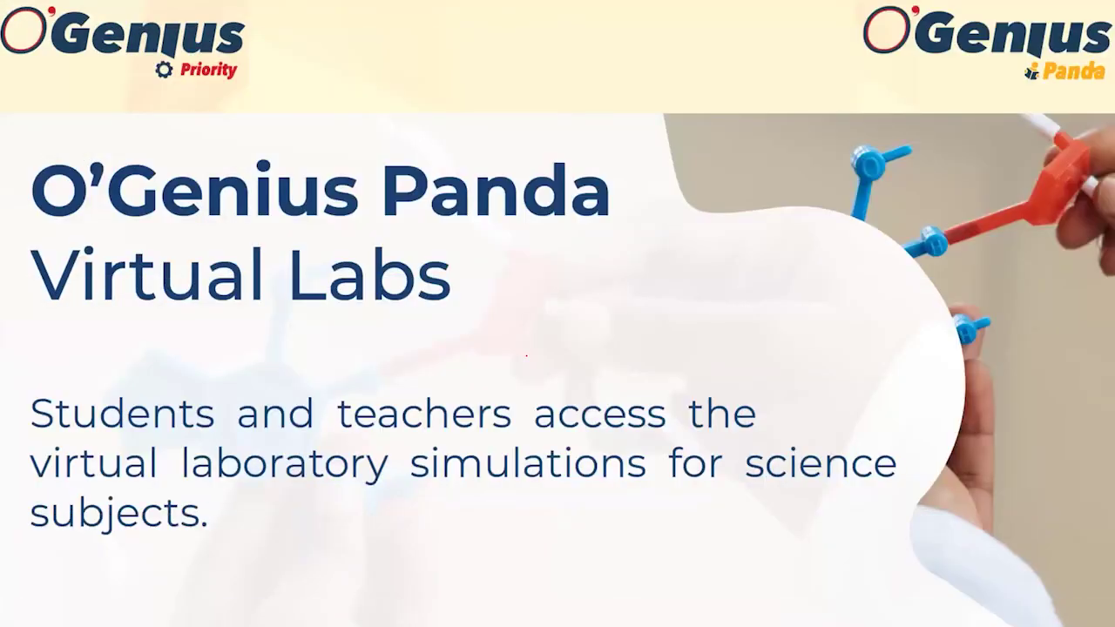